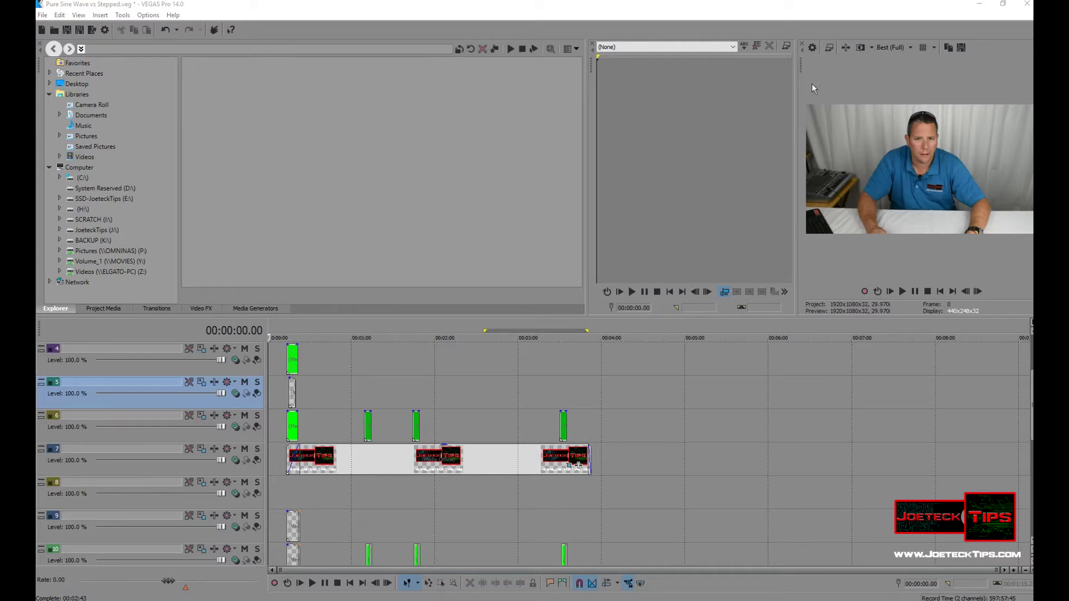
Step: Check the GPU acceleration setting in VEGAS Pro 14's Video preferences, then cancel without changes
left_click(154, 15)
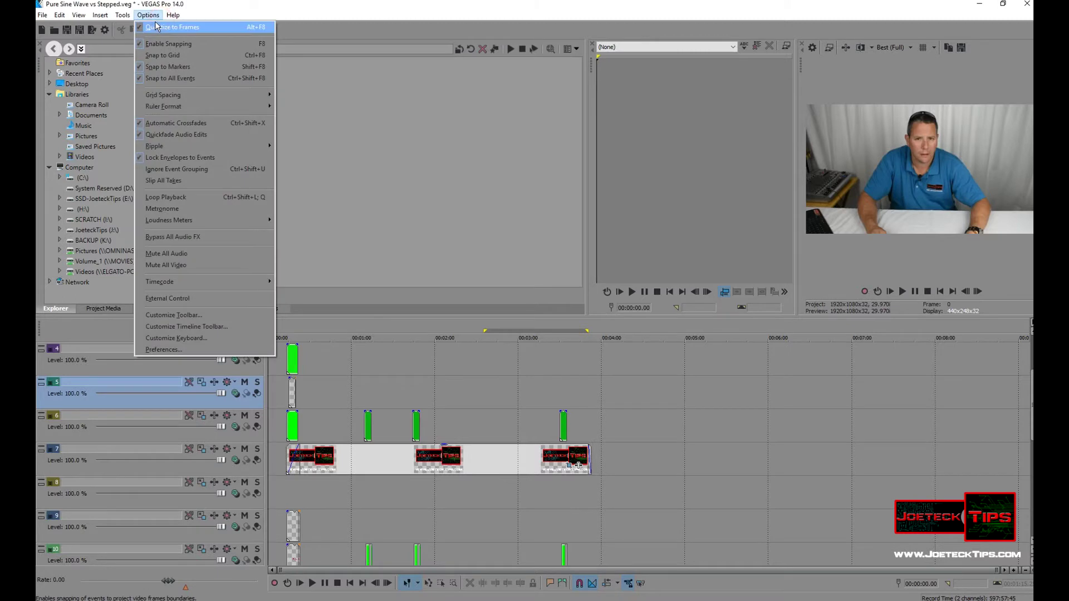
left_click(174, 349)
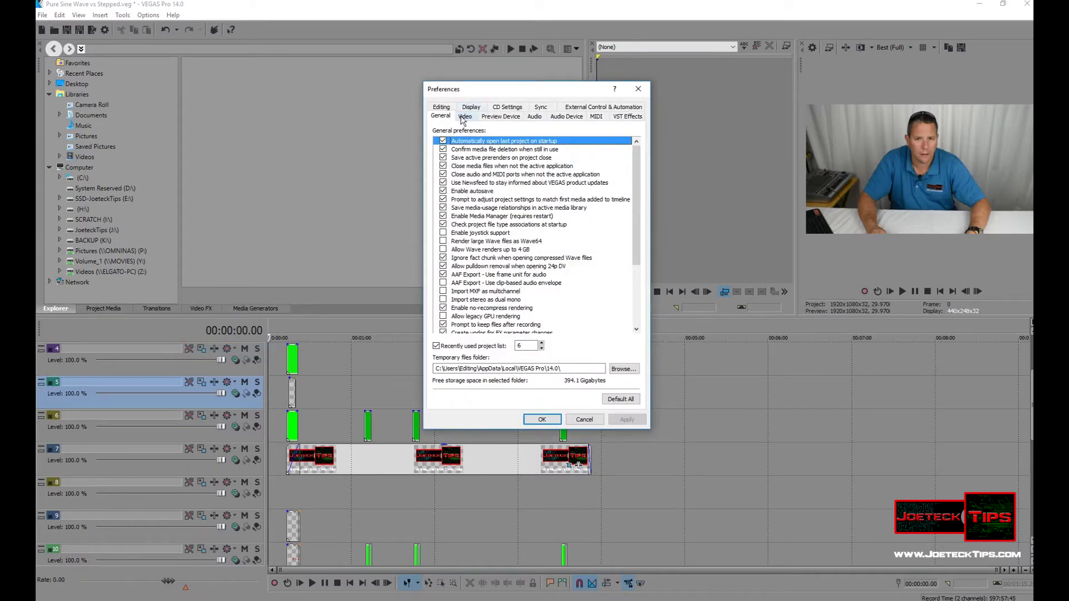
left_click(464, 116)
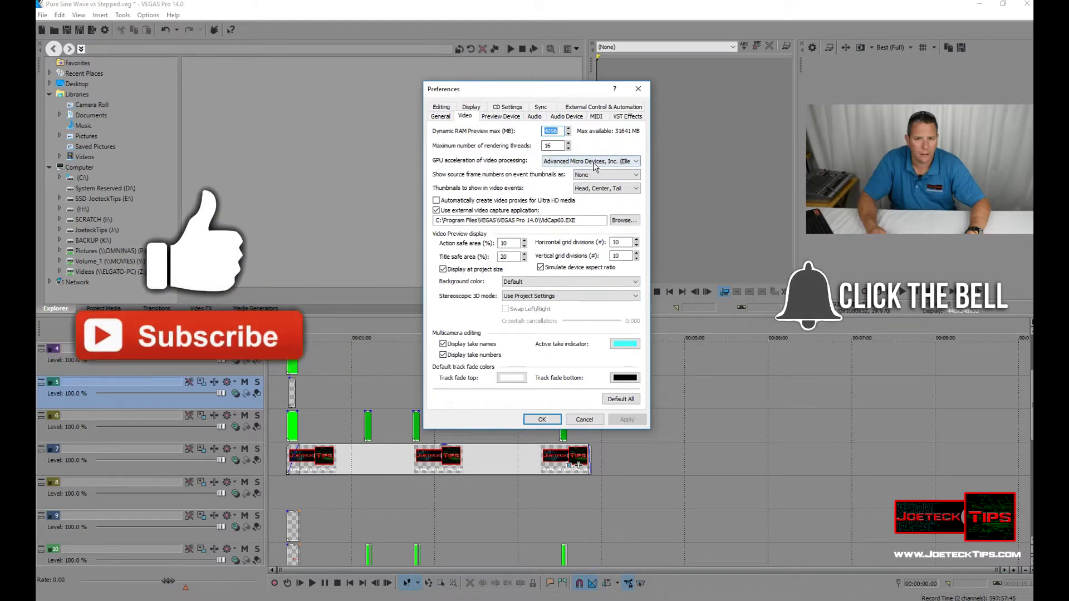
left_click(595, 163)
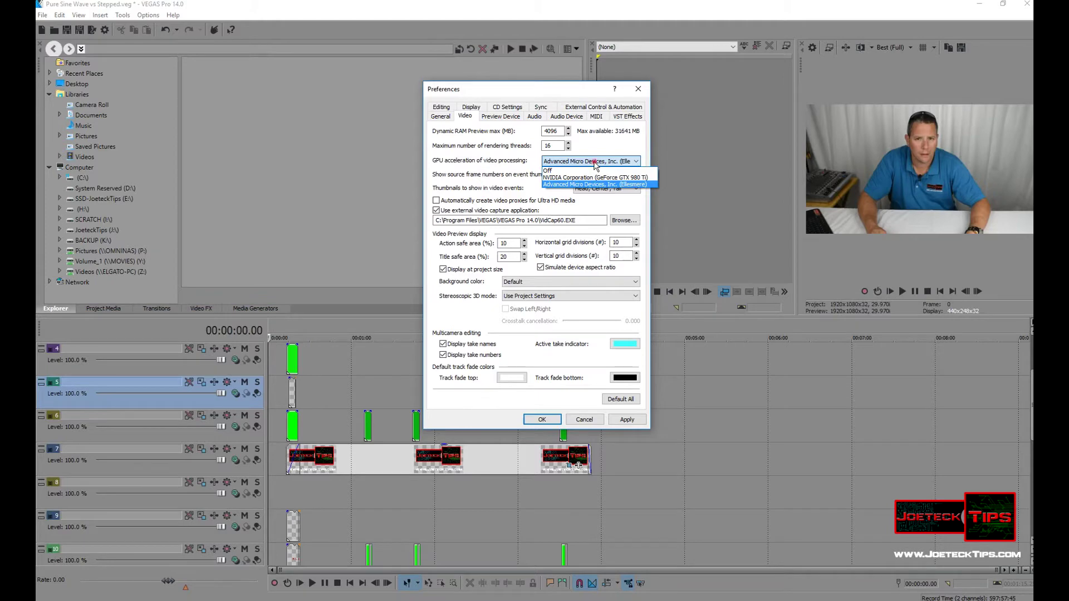
left_click(595, 163)
left_click(576, 420)
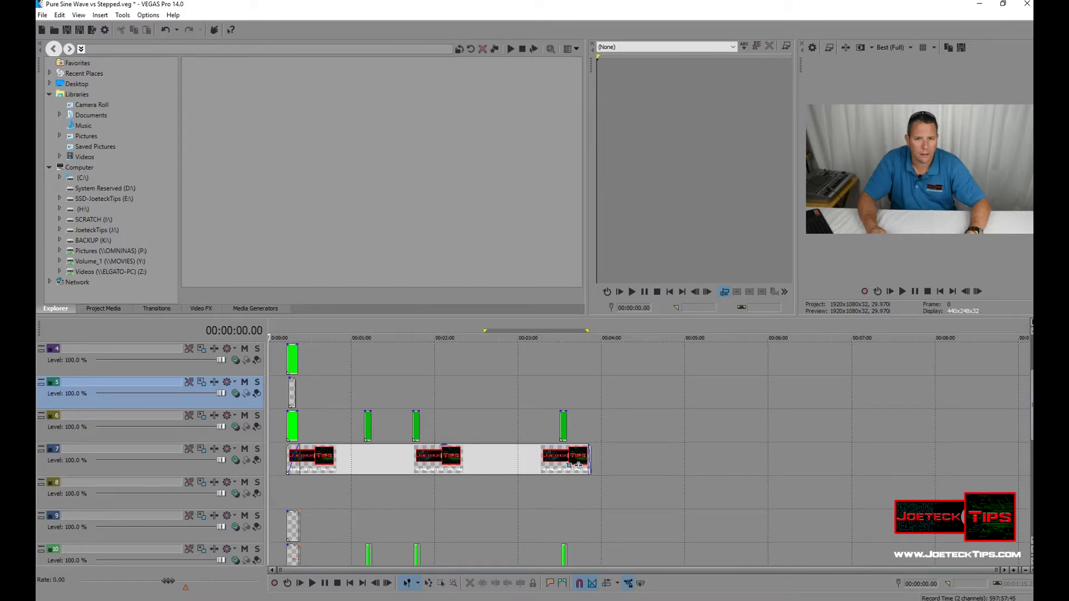
Step: Select video track 14, then return the track list to the top
scroll(1023, 445, "down", 10)
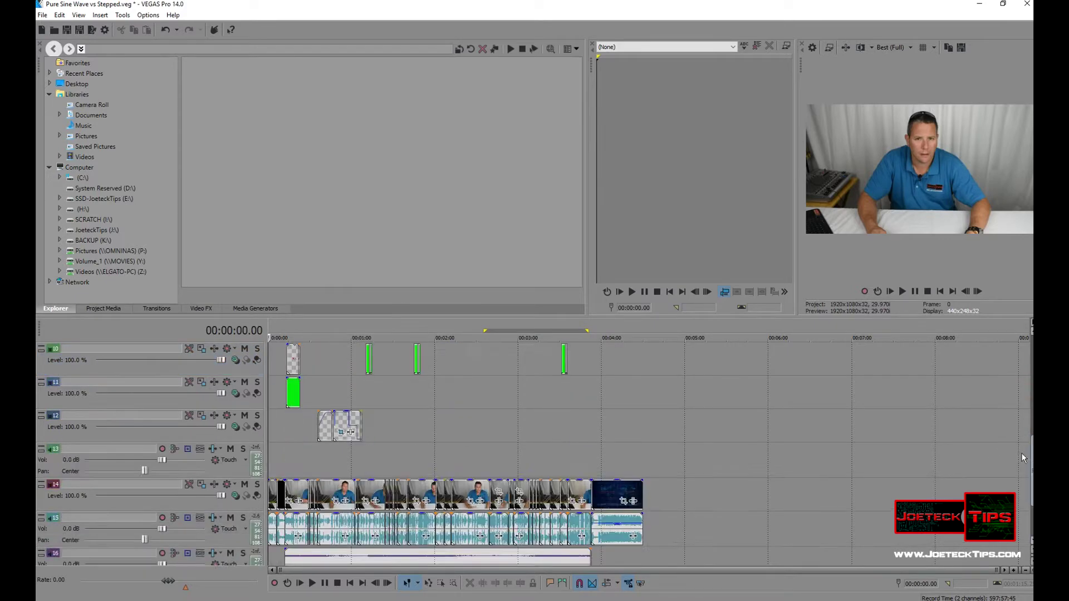
scroll(1023, 462, "up", 10)
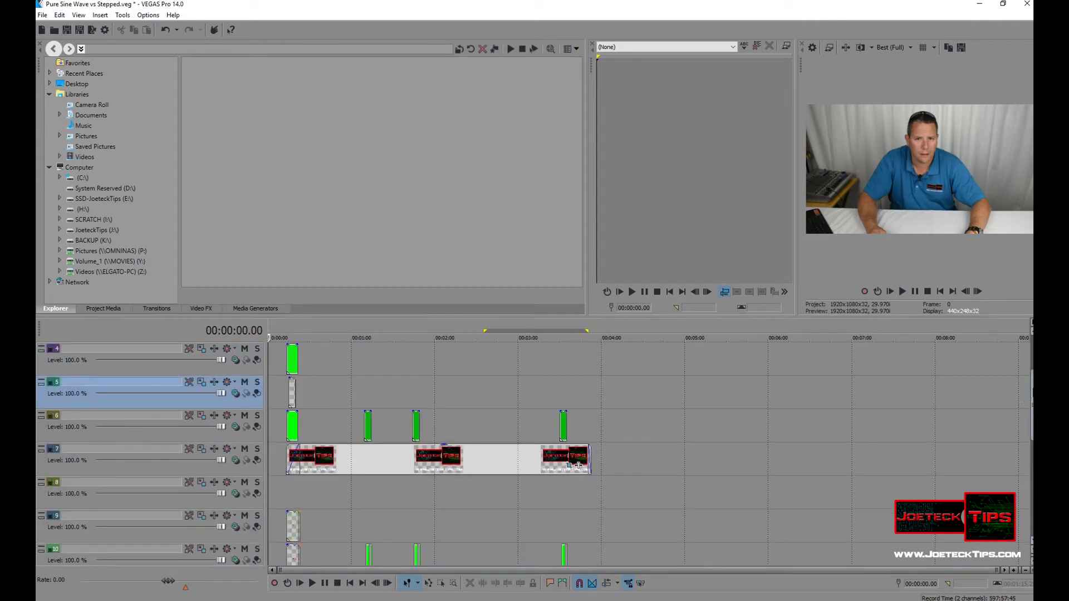
scroll(1022, 398, "down", 5)
scroll(798, 483, "down", 4)
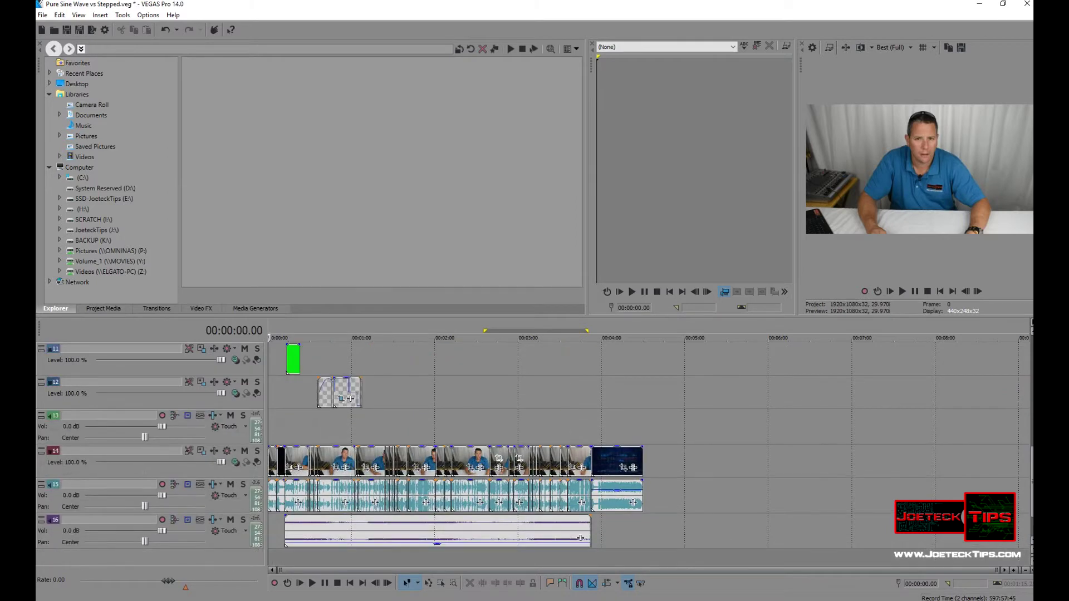
left_click(643, 462)
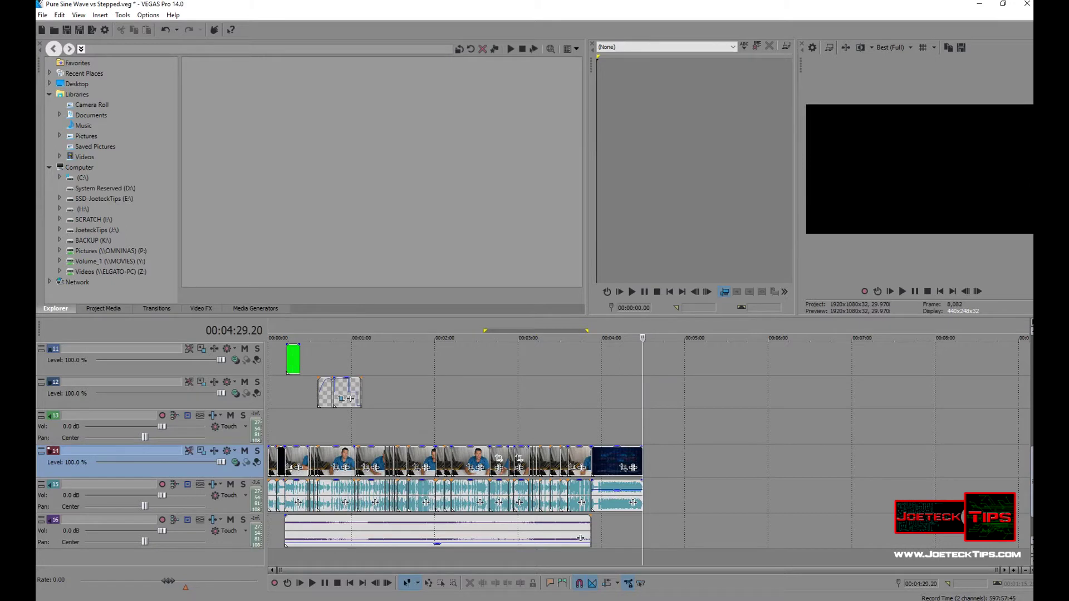
scroll(445, 454, "up", 5)
scroll(445, 454, "up", 1)
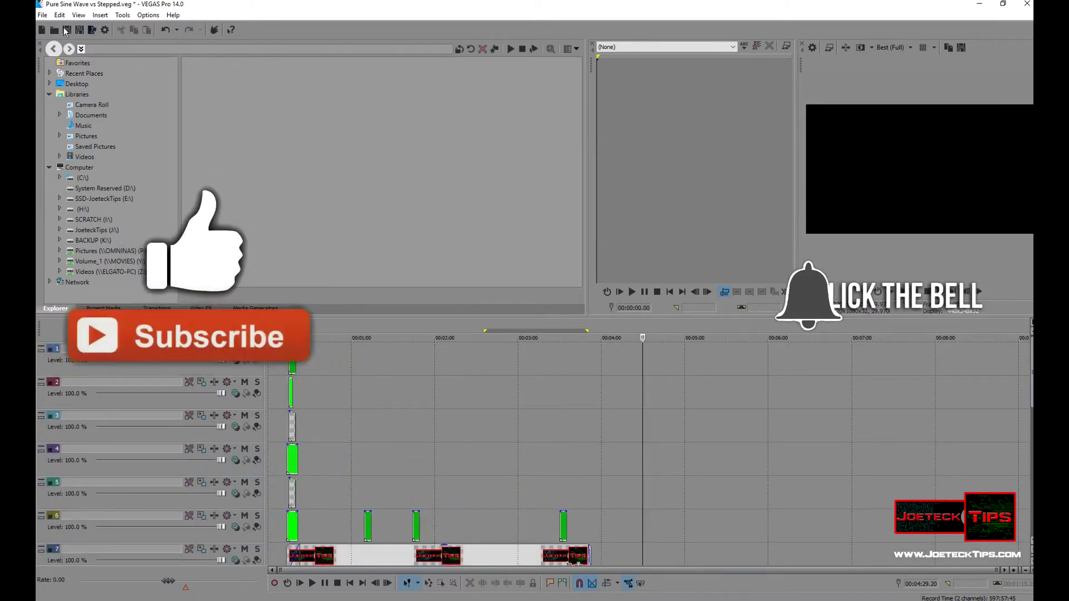
Step: In Render As, customize the Sony AVC/MVC JoeteckTips-too template at 25,999,360 bps and save it
left_click(42, 17)
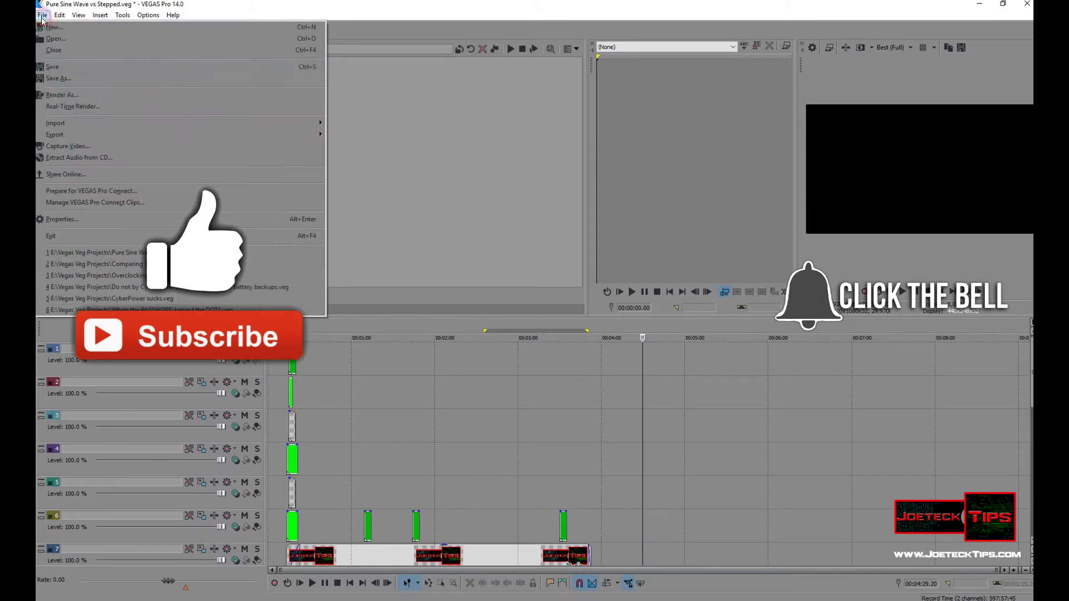
left_click(89, 96)
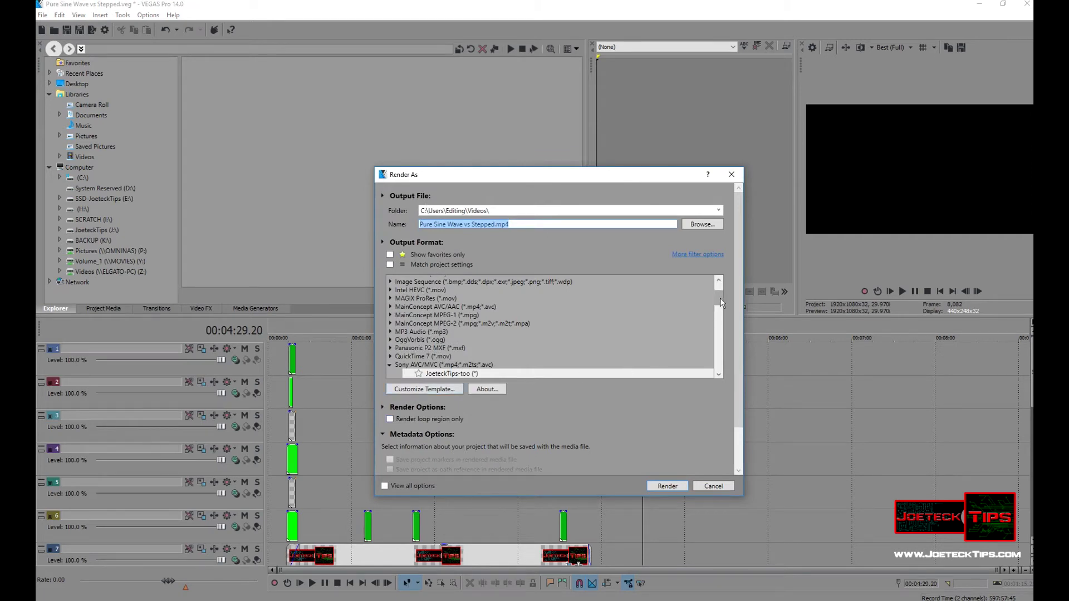
scroll(720, 311, "down", 2)
left_click(430, 388)
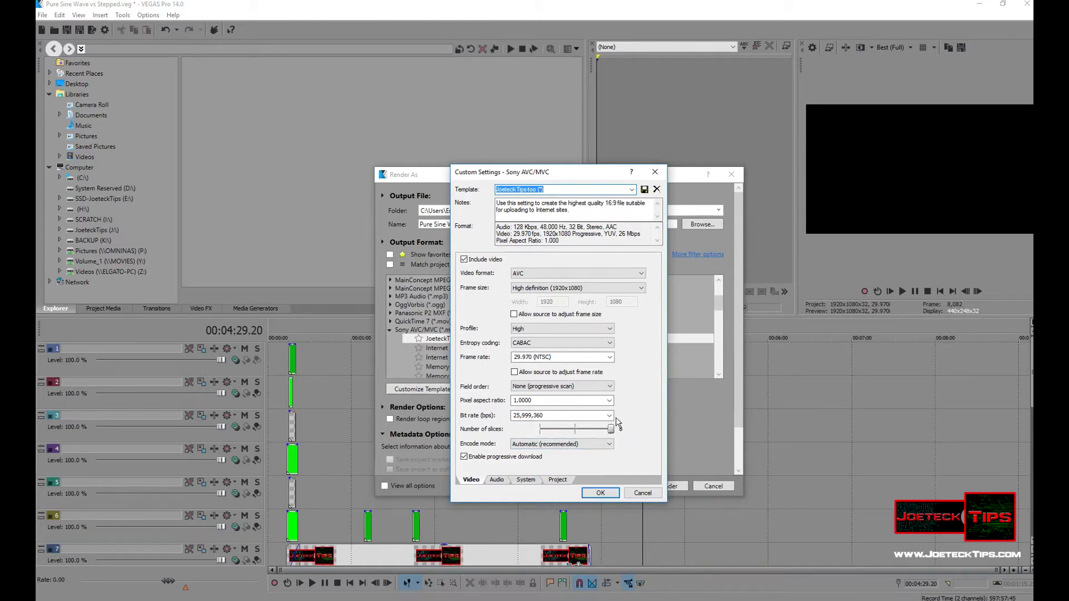
left_click(609, 416)
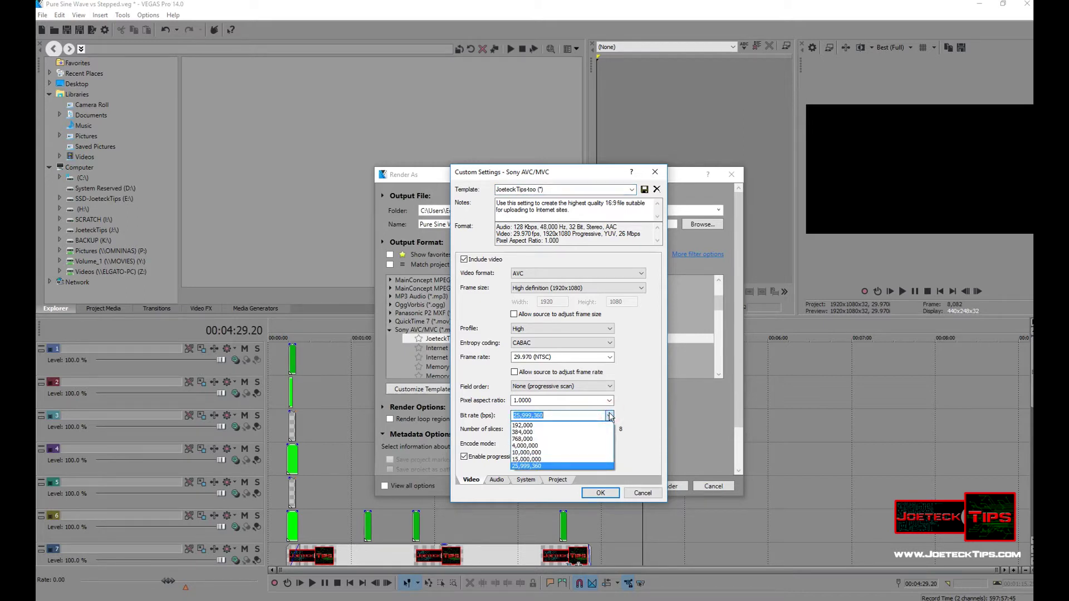
left_click(610, 416)
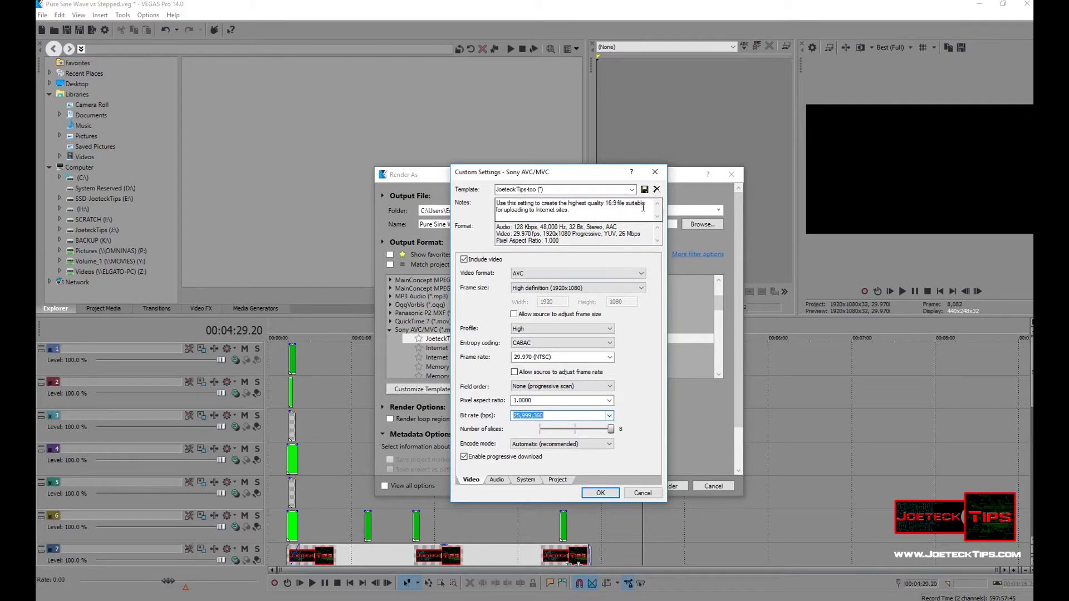
left_click(644, 189)
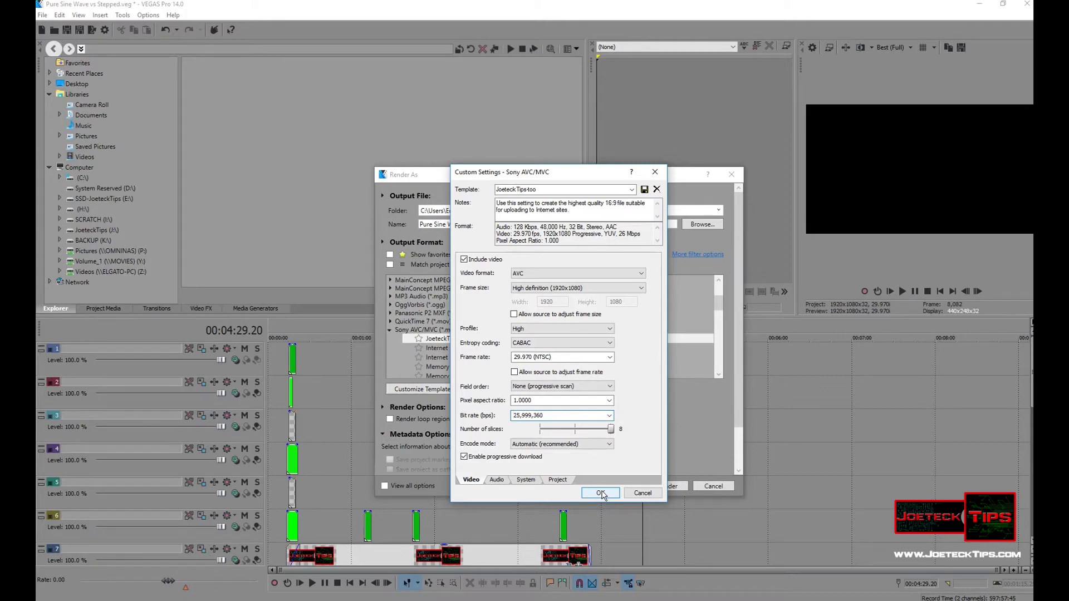
left_click(600, 493)
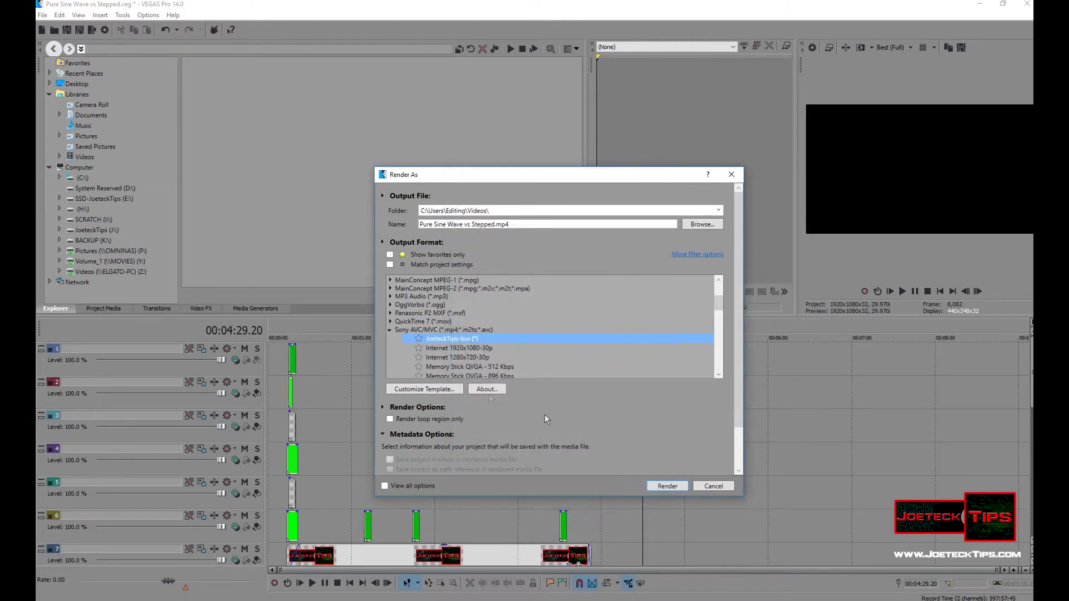
Step: Rename the output file to AMD-Render-openCL.mp4 and start the render
left_click(527, 222)
key("ctrl+shift+Left")
key("ctrl+shift+Left")
key("ctrl+shift+Left")
key("ctrl+shift+Left")
key("ctrl+shift+Left")
key("ctrl+shift+Left")
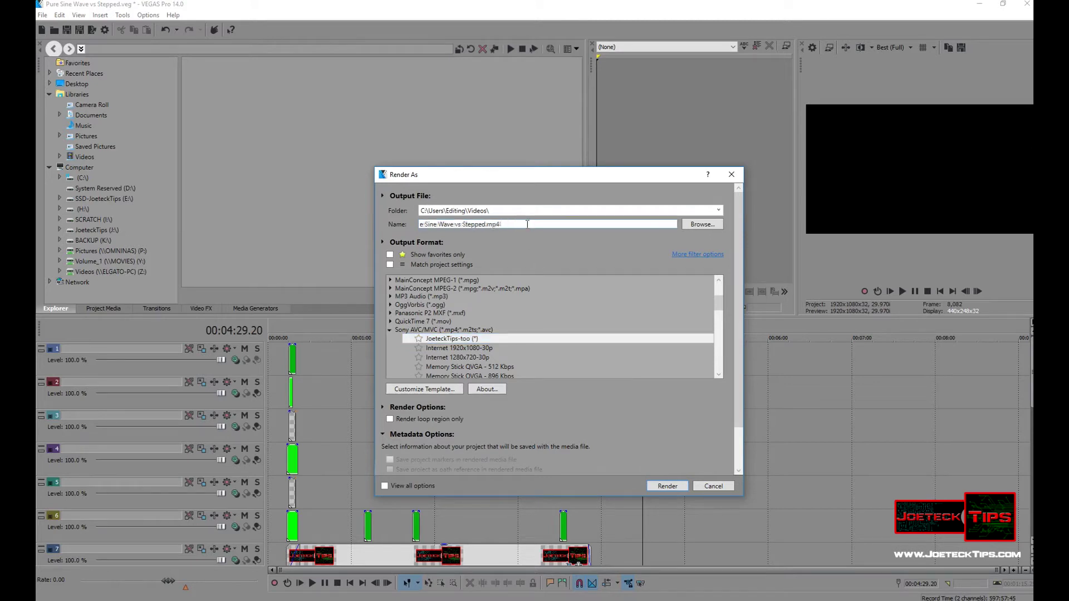
key("BackSpace")
key("BackSpace")
key("BackSpace")
key("BackSpace")
key("BackSpace")
key("BackSpace")
key("BackSpace")
key("BackSpace")
key("BackSpace")
key("BackSpace")
key("BackSpace")
key("BackSpace")
key("BackSpace")
key("BackSpace")
key("BackSpace")
key("BackSpace")
key("BackSpace")
key("BackSpace")
key("BackSpace")
key("BackSpace")
type("AMD-Render-openCL")
scroll(490, 361, "down", 1)
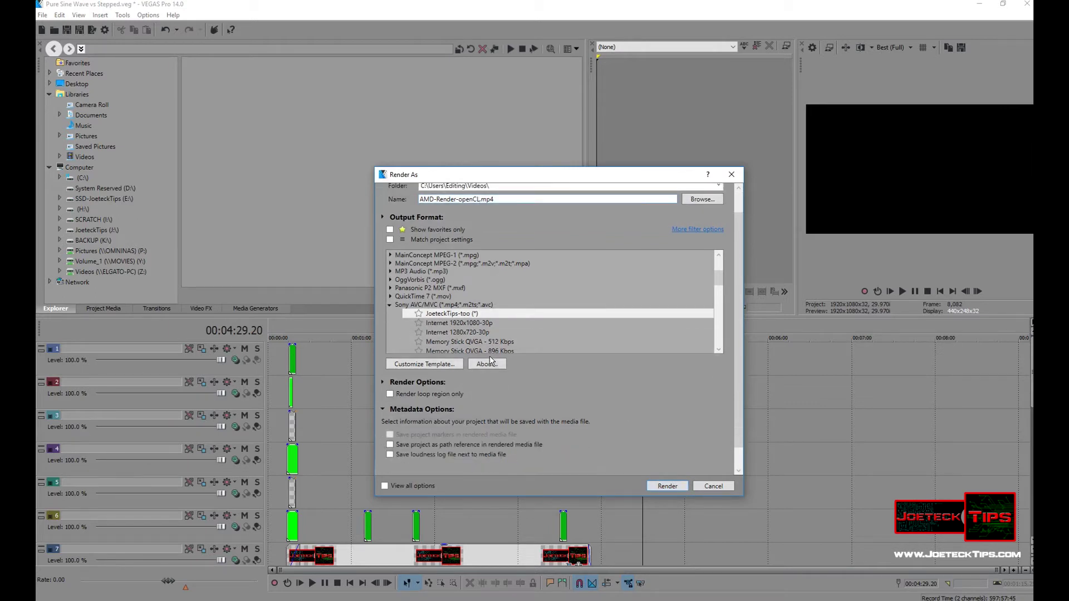
mouse_move(718, 277)
left_mouse_down()
mouse_move(733, 346)
mouse_move(735, 279)
mouse_move(718, 286)
left_mouse_up()
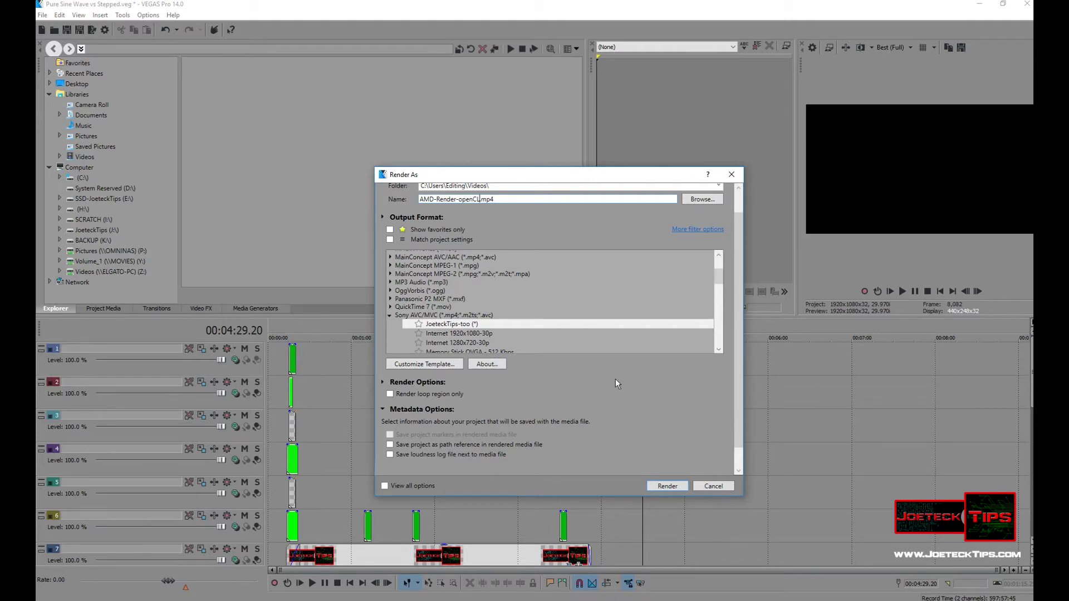
left_click(665, 486)
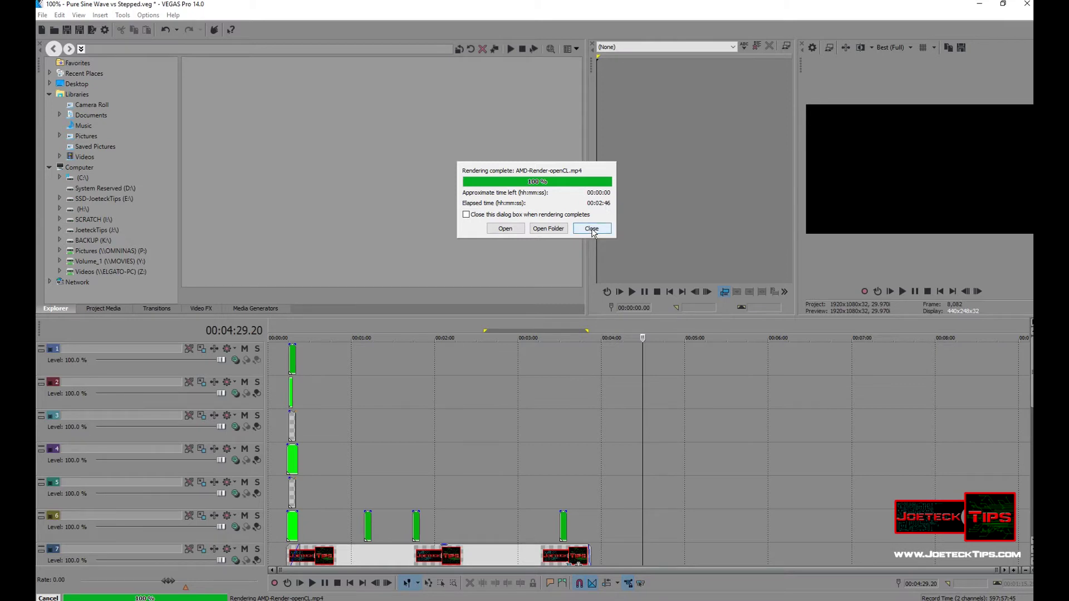
Step: Close the render-complete report once the 00:02:46 AMD render finishes
left_click(592, 229)
left_click(603, 232)
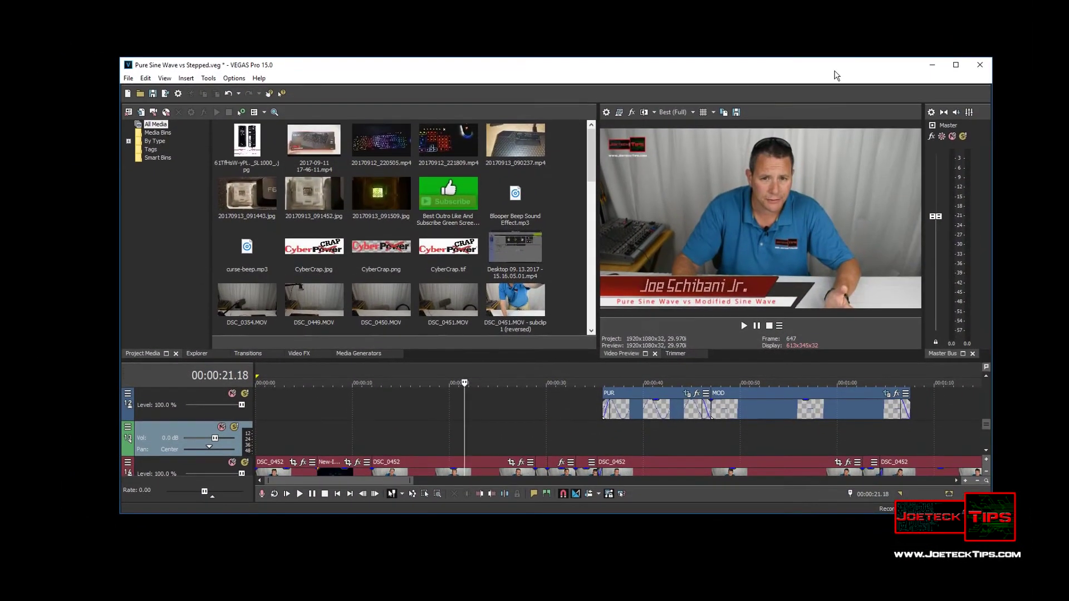
Step: Maximize VEGAS Pro 15 and confirm GPU acceleration stays on AMD (Ellesmere), then cancel preferences
left_click(955, 66)
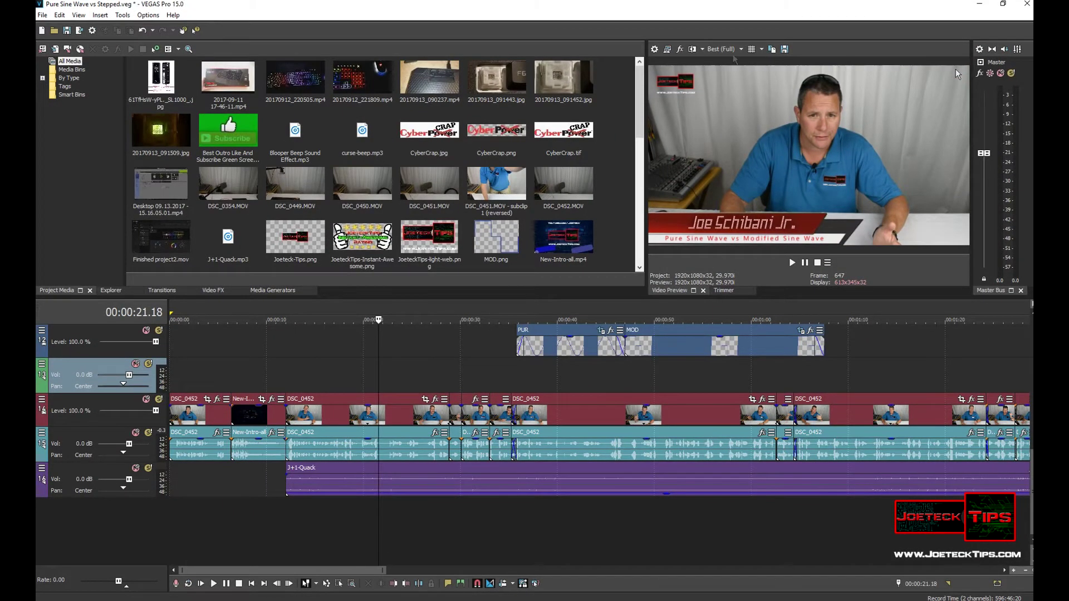
left_click(148, 15)
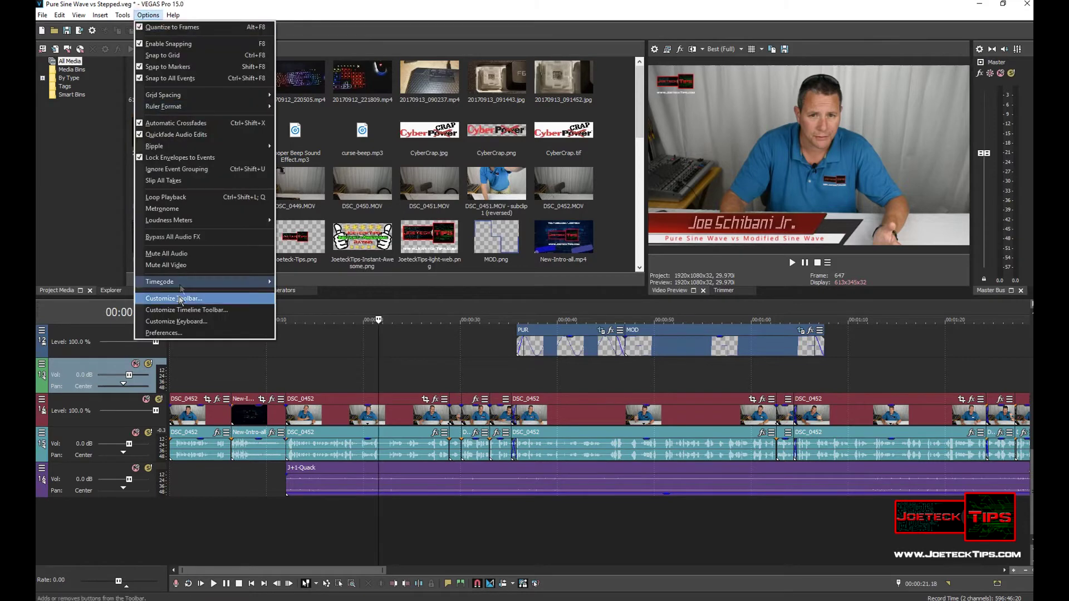
left_click(163, 333)
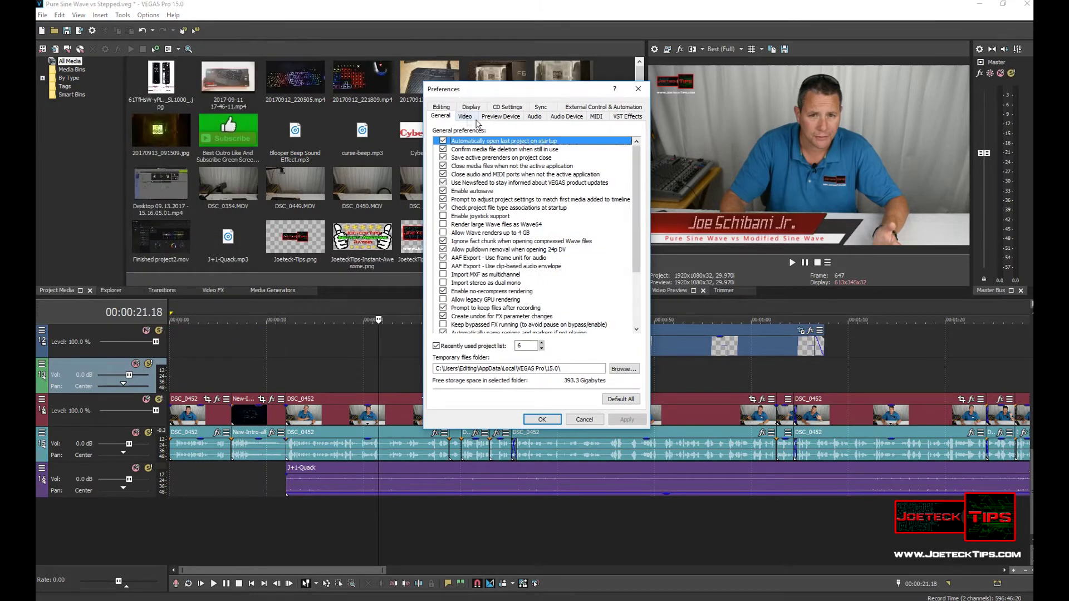
left_click(465, 115)
left_click(590, 162)
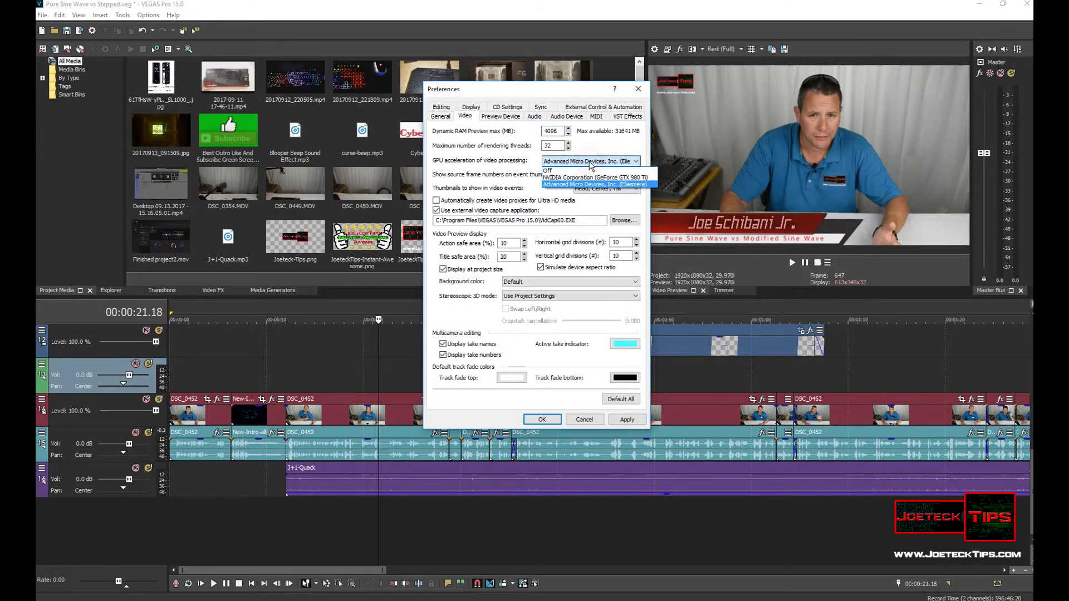
left_click(591, 162)
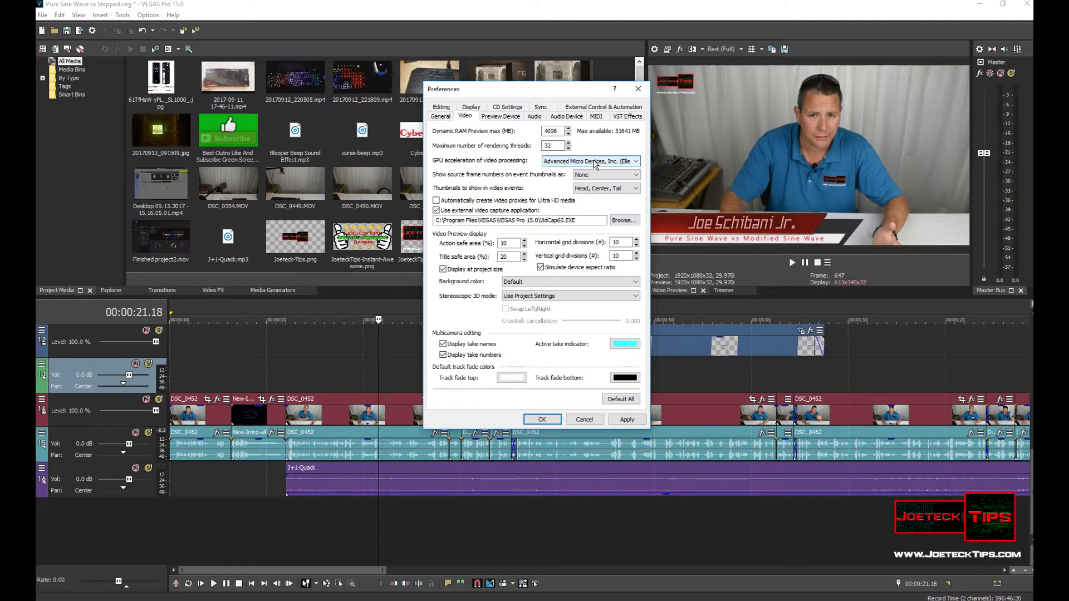
left_click(584, 162)
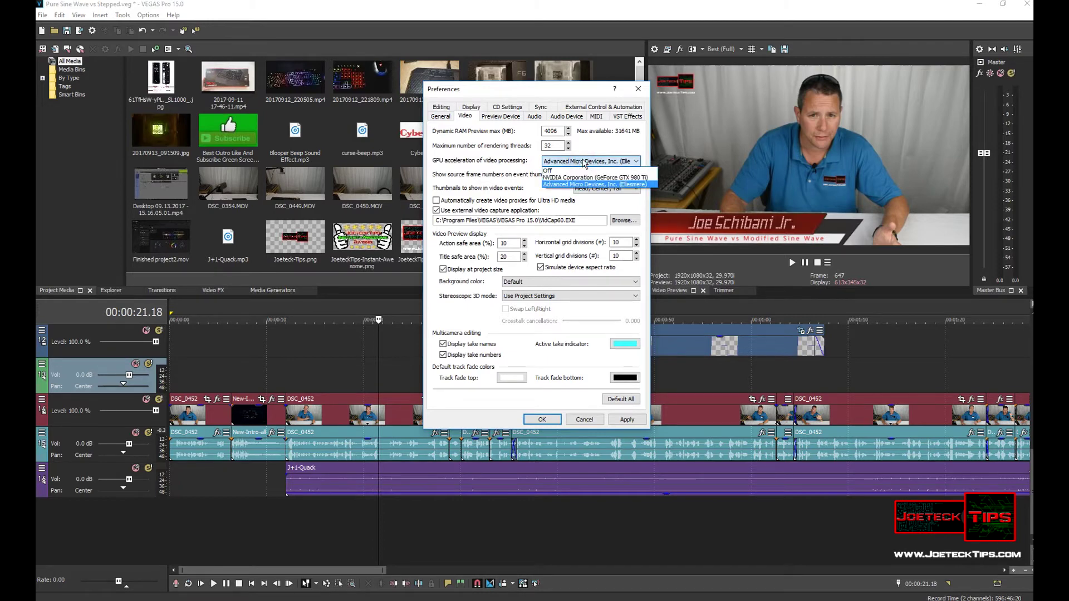
left_click(595, 177)
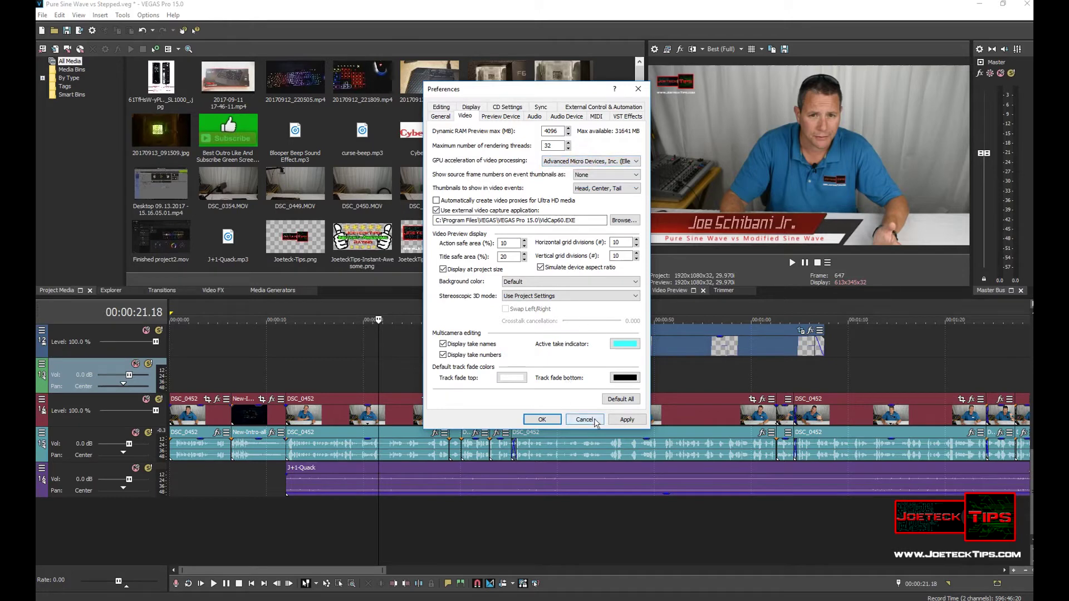
left_click(584, 419)
Step: Render with the Sony AVC/MVC JoeteckTips-too template to an output named Vegaspro-15.mp4
left_click(42, 15)
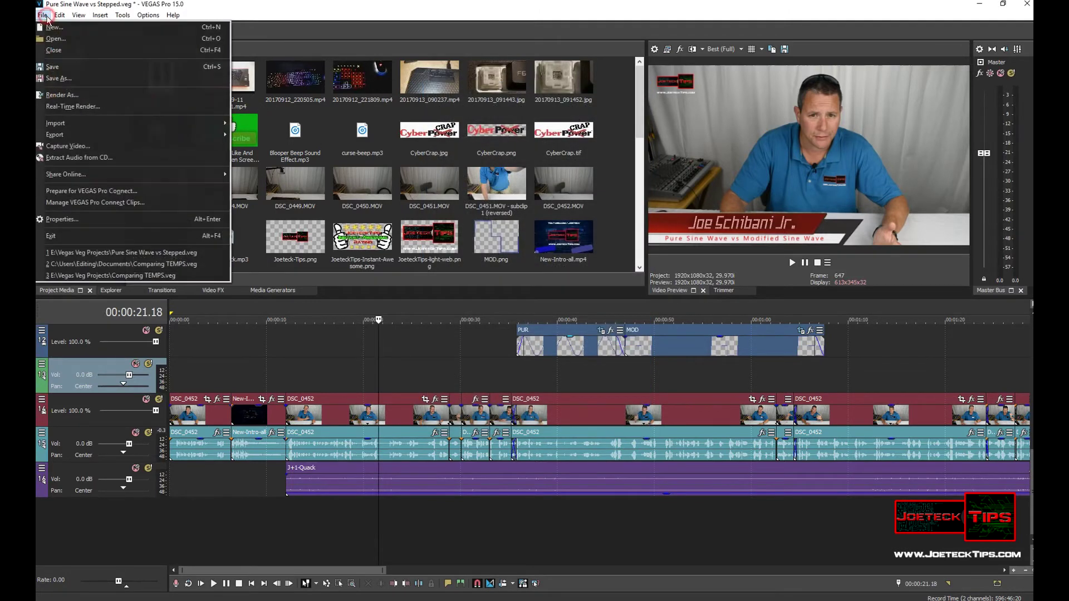
left_click(68, 96)
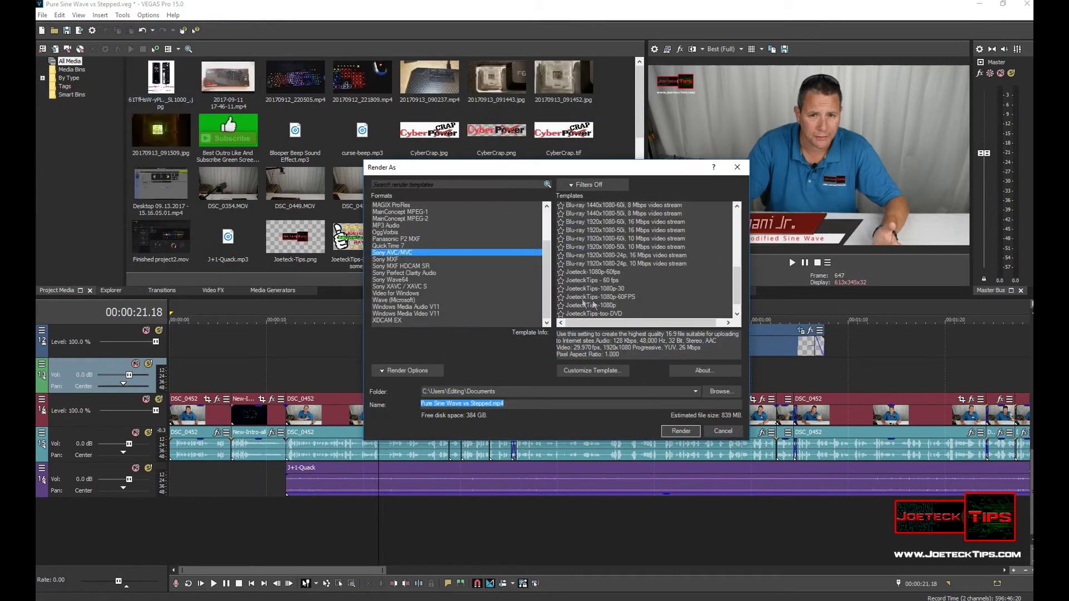
scroll(732, 277, "down", 1)
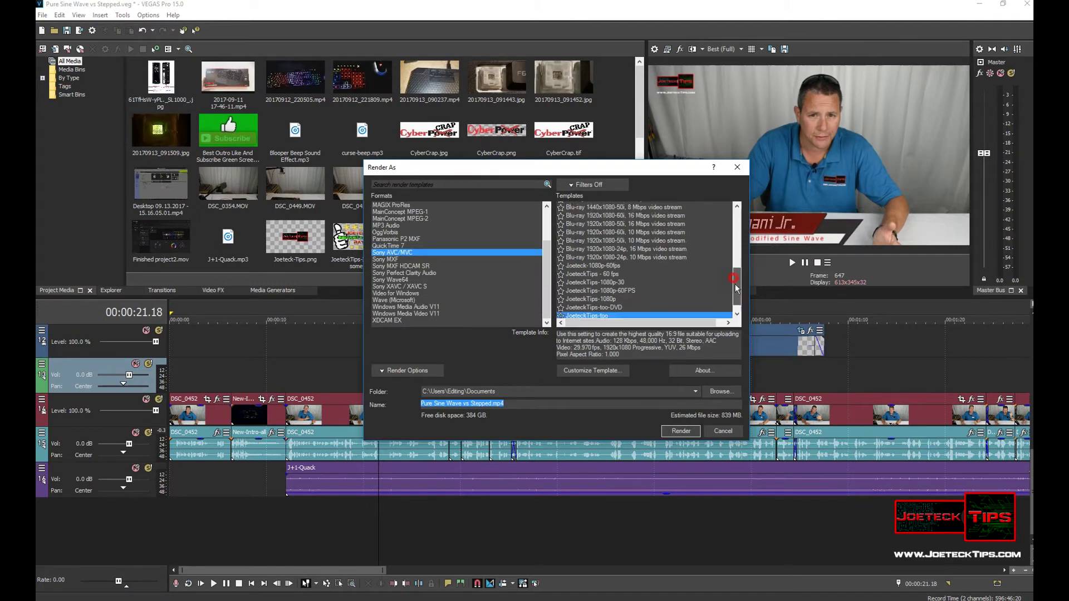
left_click(708, 305)
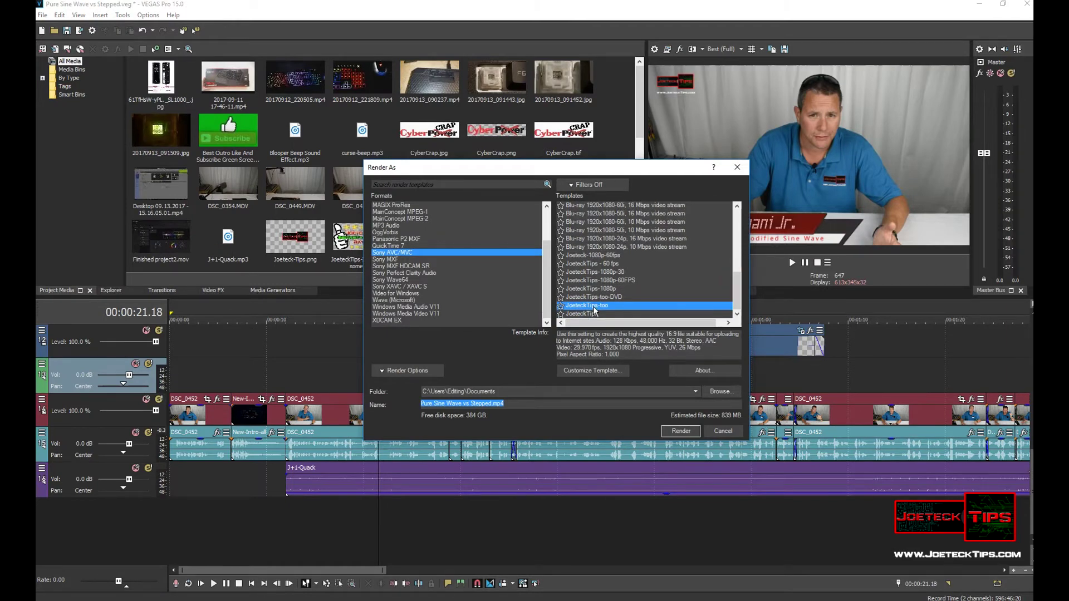
left_click(594, 371)
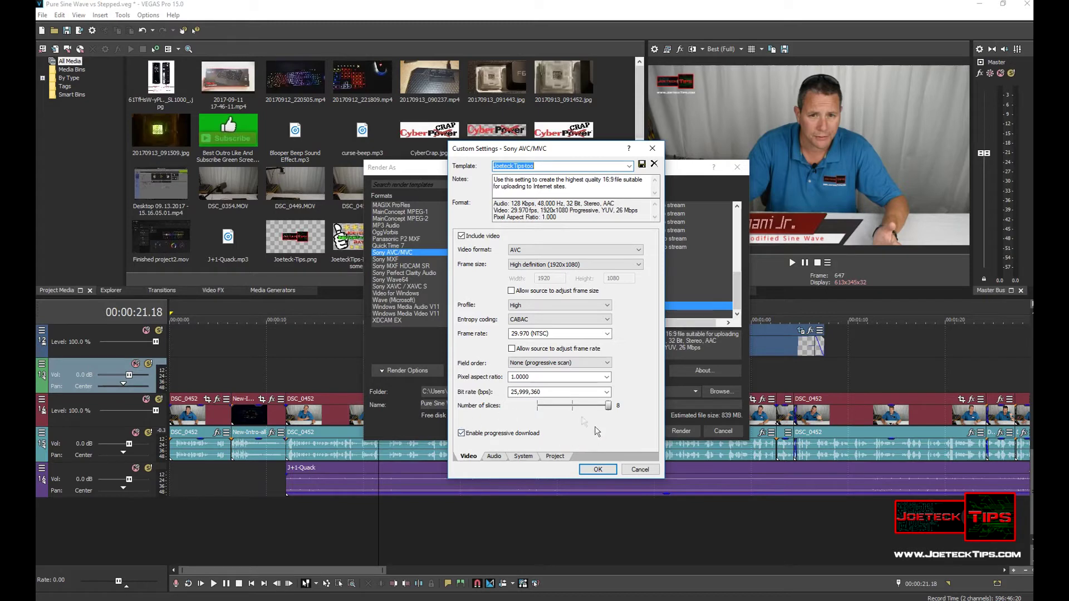
key("Return")
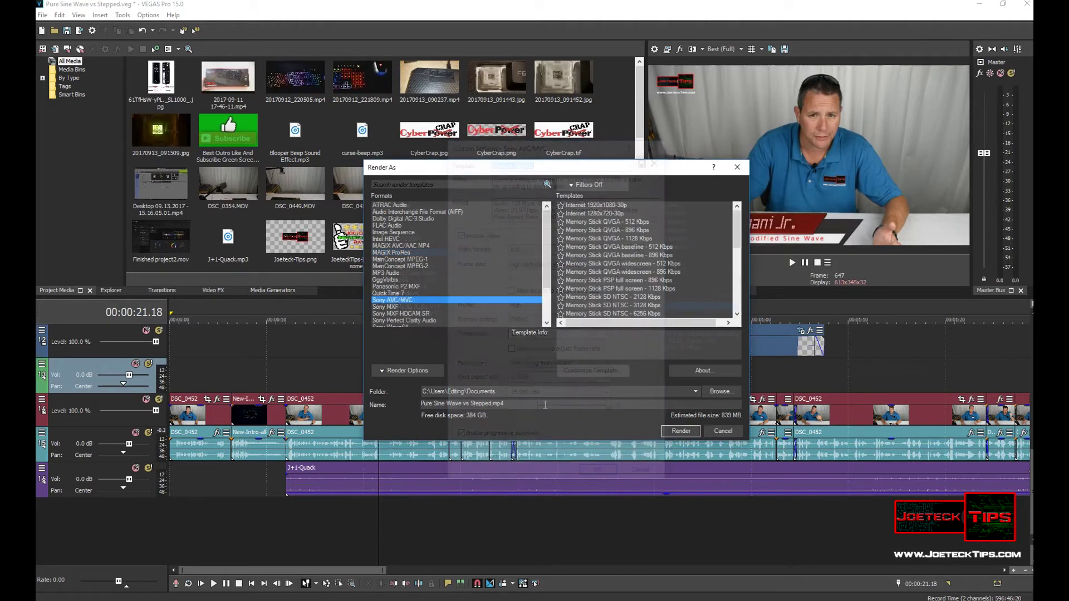
key("Delete")
key("Delete")
key("Delete")
key("Delete")
key("Delete")
key("Delete")
key("Delete")
key("Delete")
key("Delete")
key("Delete")
key("Delete")
key("Delete")
key("Delete")
key("Delete")
key("Delete")
key("Delete")
key("Delete")
key("Delete")
key("Delete")
key("Delete")
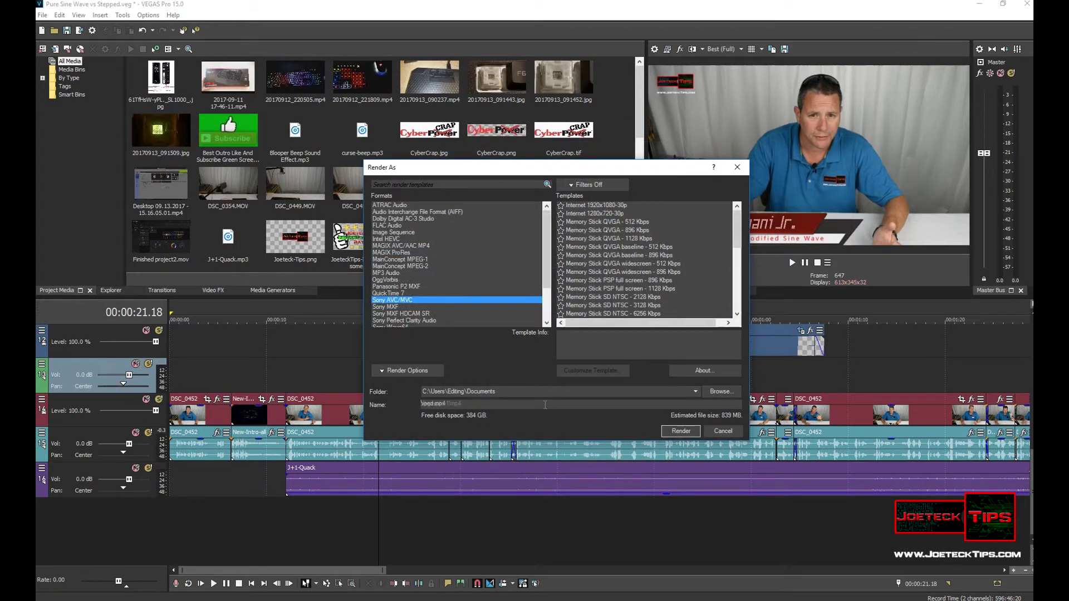
left_click(681, 432)
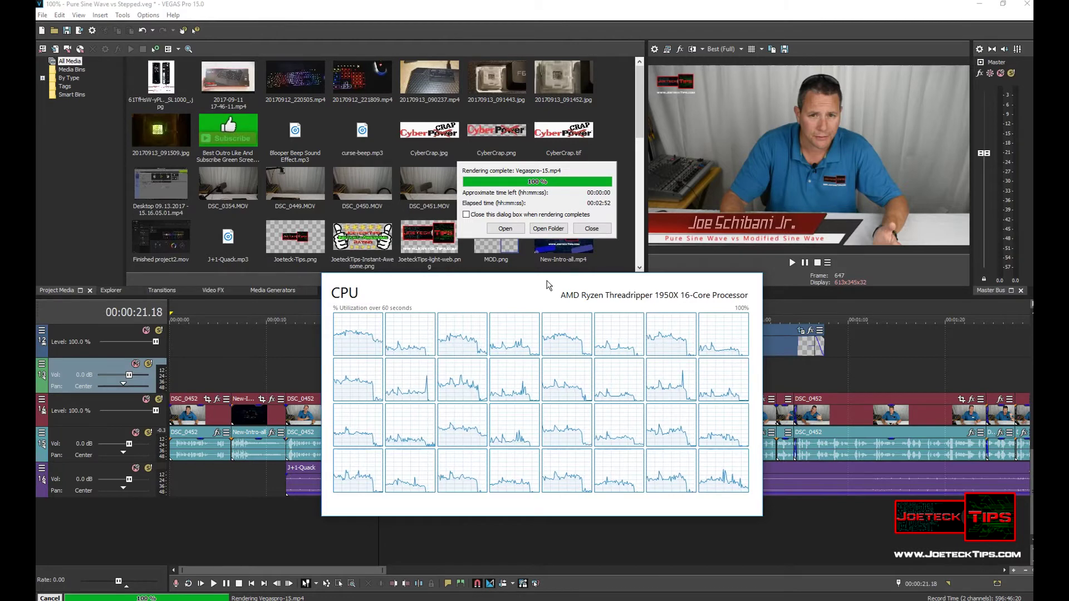
Step: Dismiss the CPU usage graph and the Vegaspro-15.mp4 completion summary (00:02:52)
left_click(603, 243)
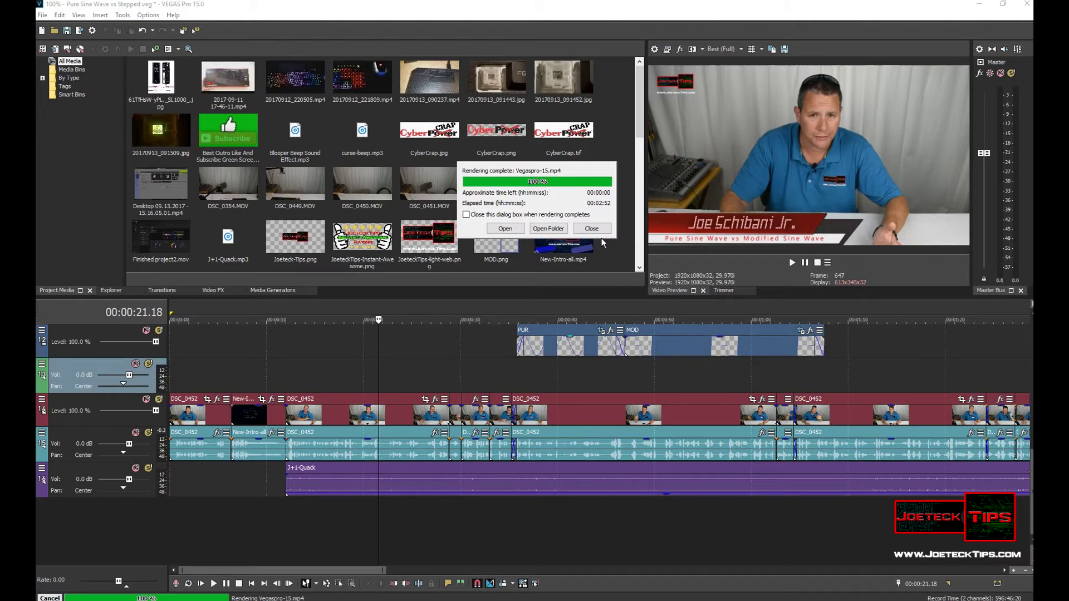
left_click(591, 228)
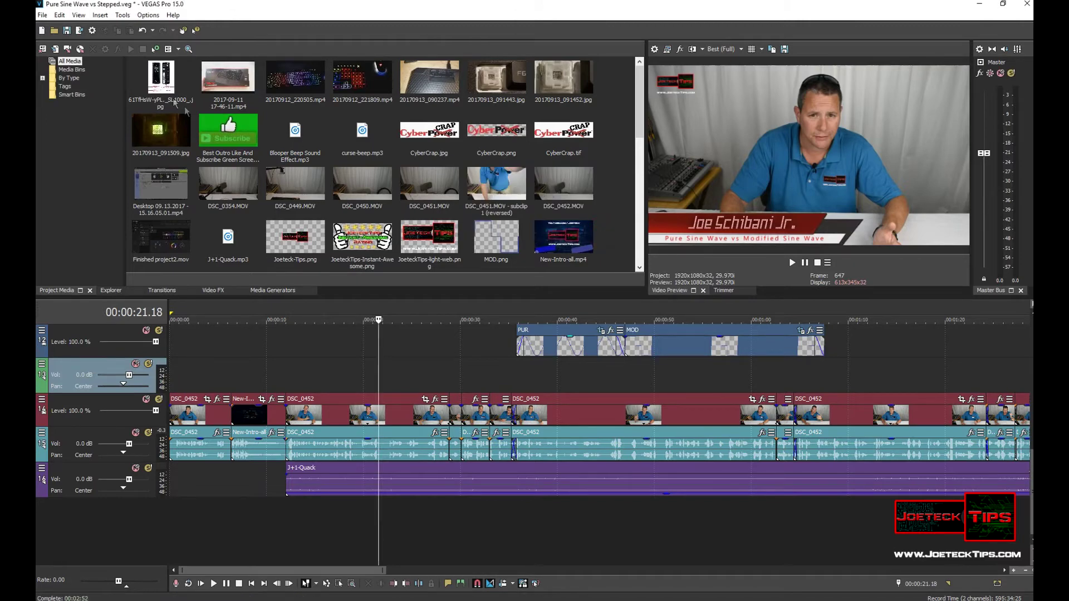
Step: Switch GPU video acceleration to NVIDIA and reopen the Pure Sine Wave vs Stepped-15 project
left_click(148, 15)
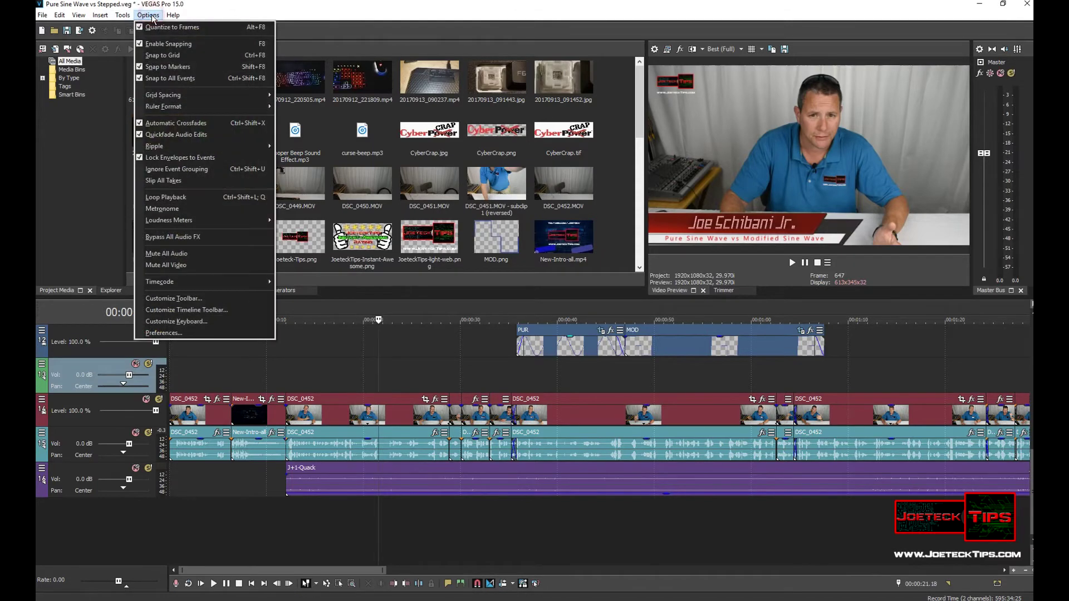
left_click(163, 333)
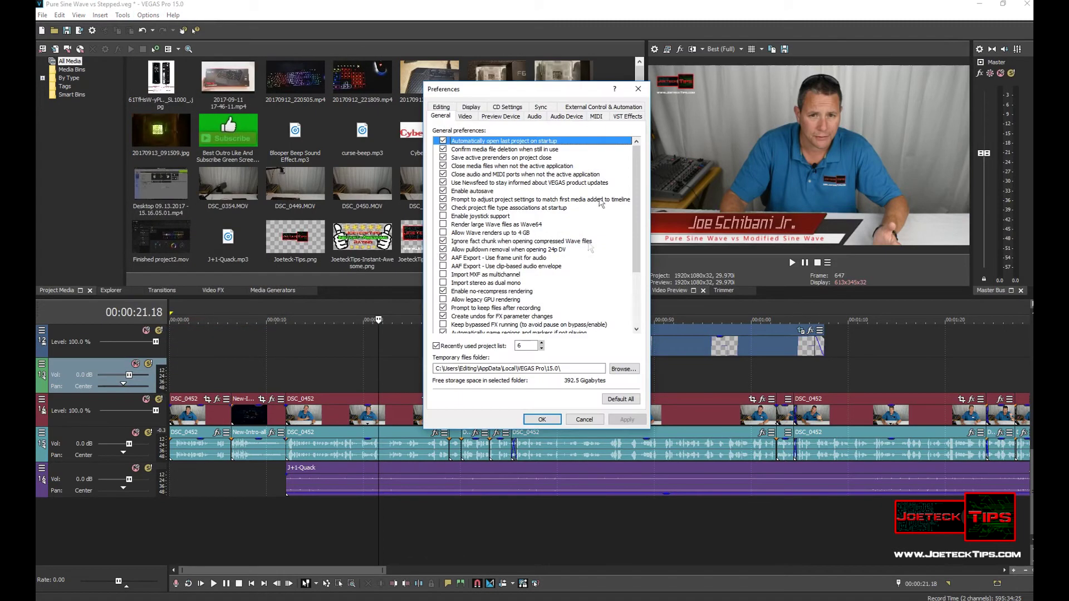
left_click(467, 117)
left_click(605, 162)
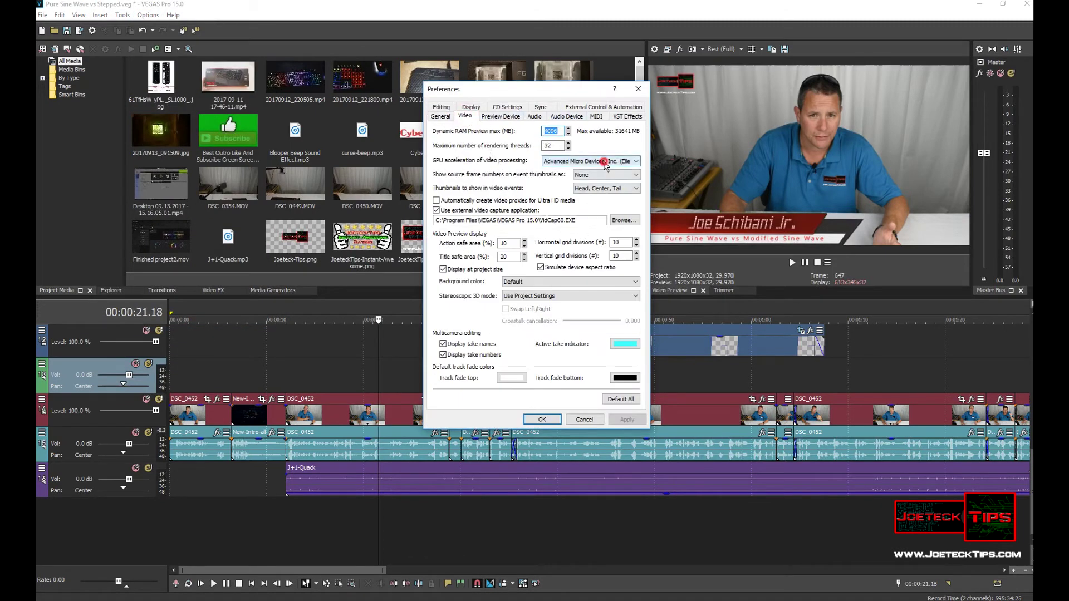
left_click(591, 177)
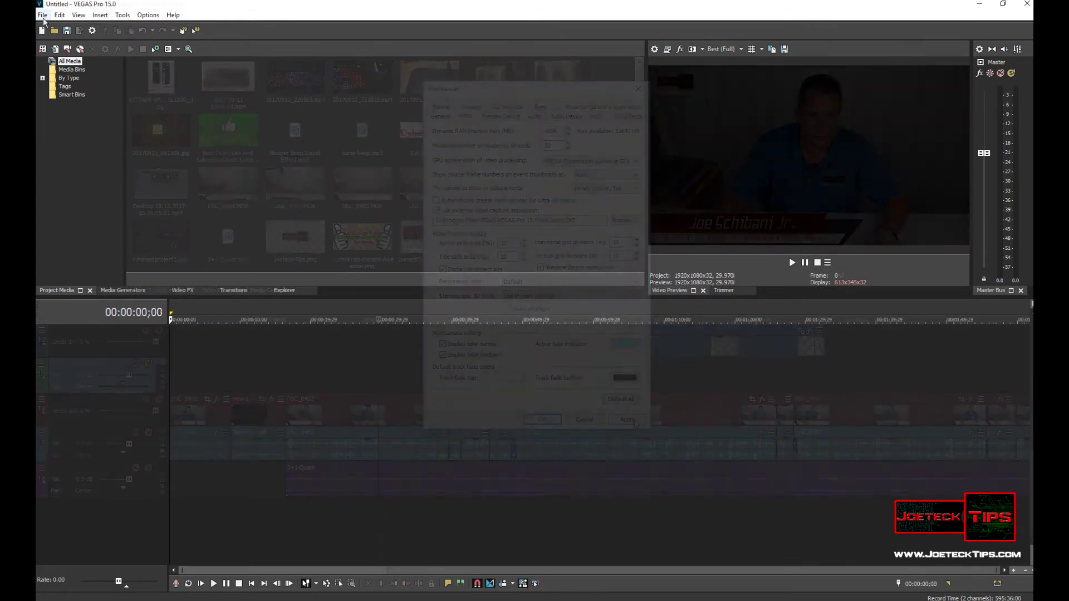
left_click(42, 15)
left_click(119, 253)
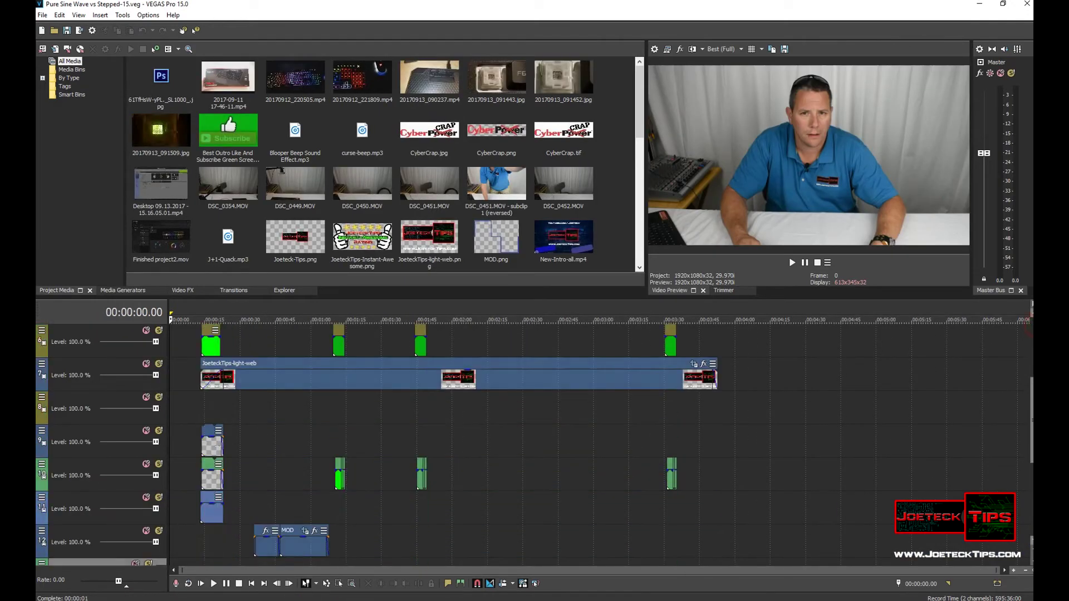
Step: Verify Video preferences now use NVIDIA, cancel, and bring up the Render As dialog
left_click(148, 15)
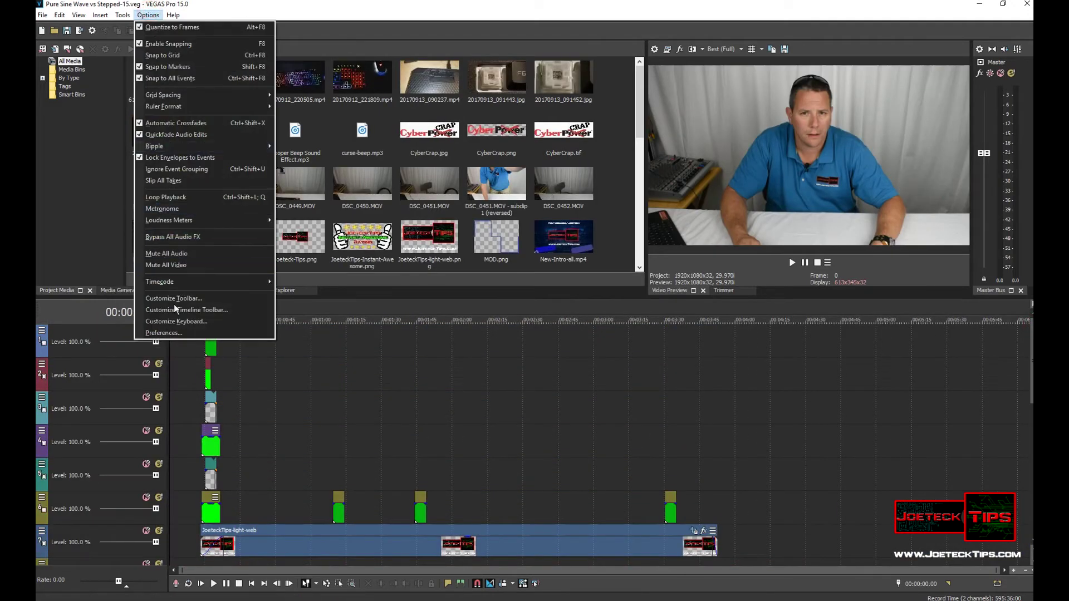
left_click(179, 333)
left_click(465, 116)
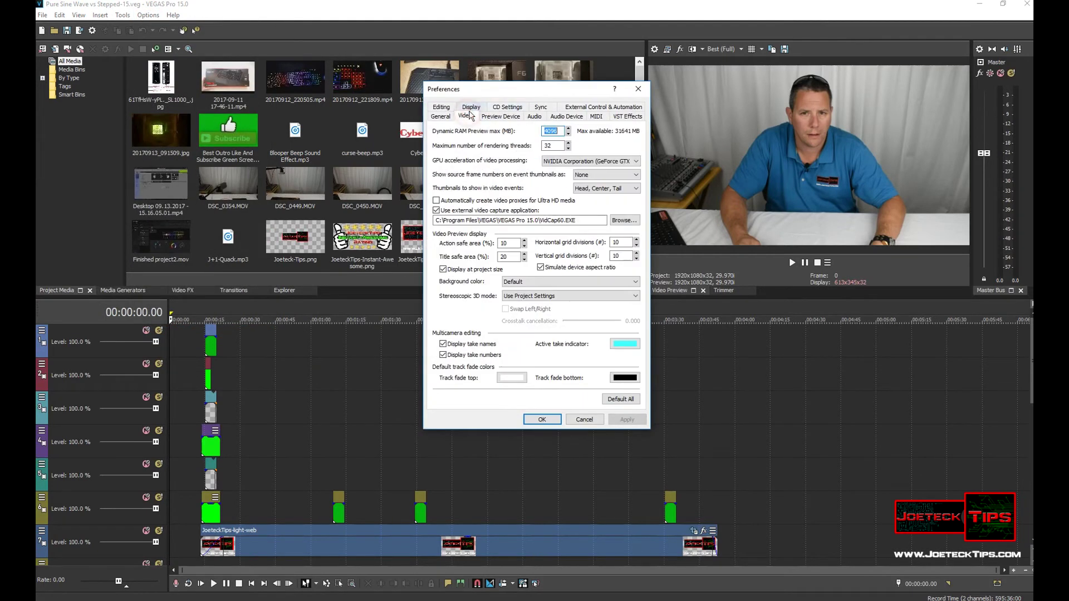
left_click(584, 419)
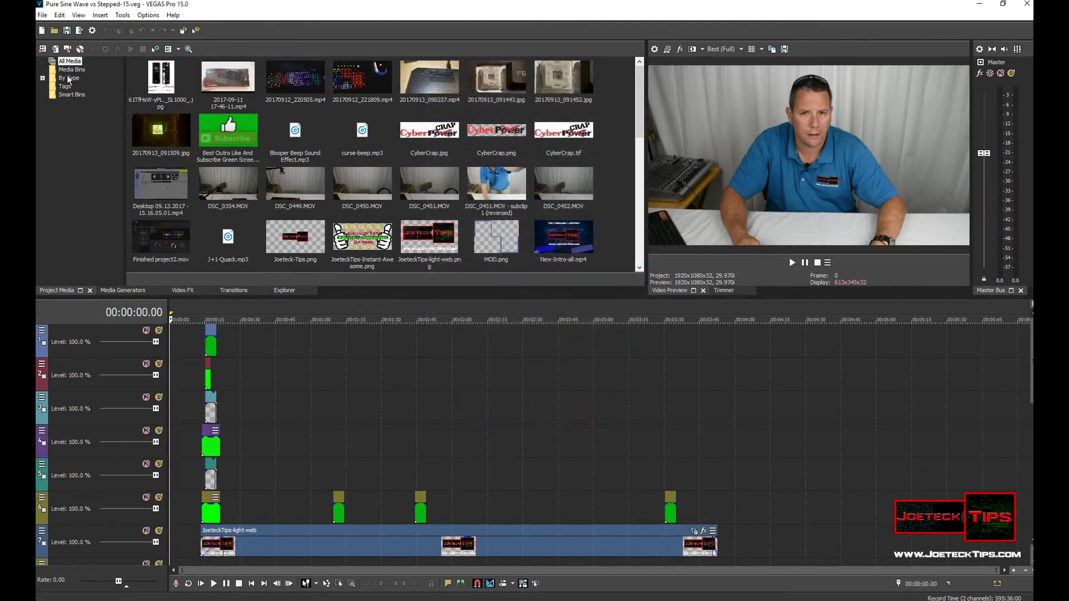
left_click(41, 15)
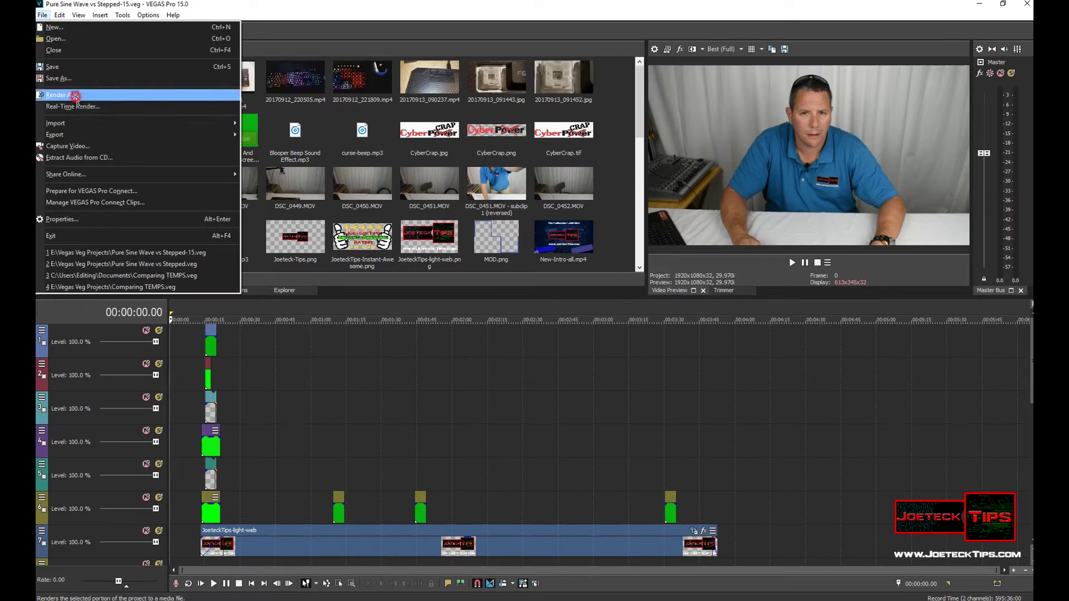
left_click(449, 255)
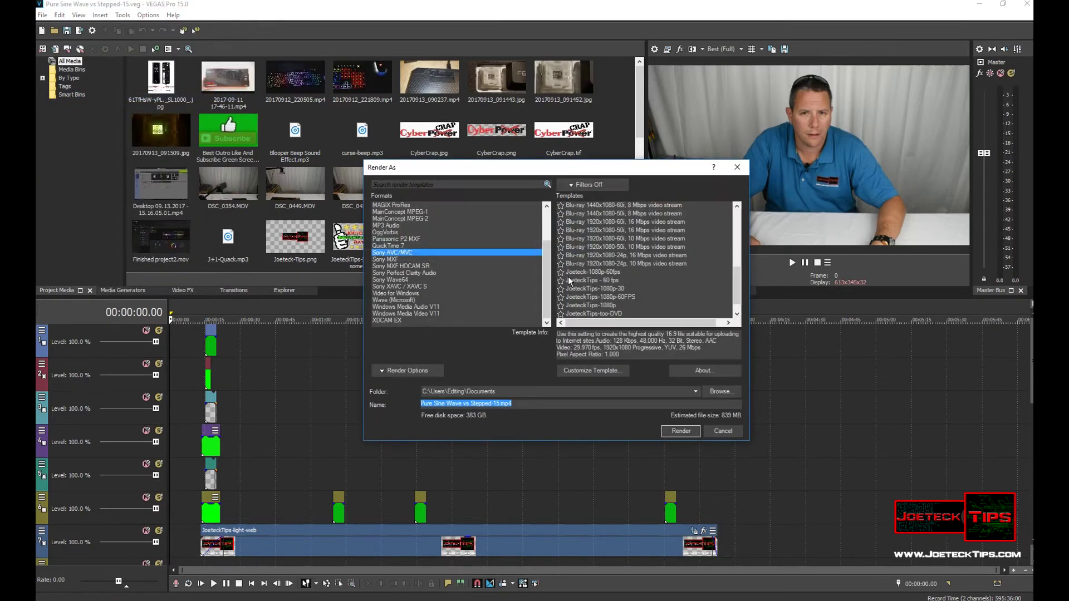
Step: Pick the JoeteckTips-too template and render to Pure Sine Wave vs Stepped-15.mp4
scroll(632, 312, "down", 1)
left_click(605, 307)
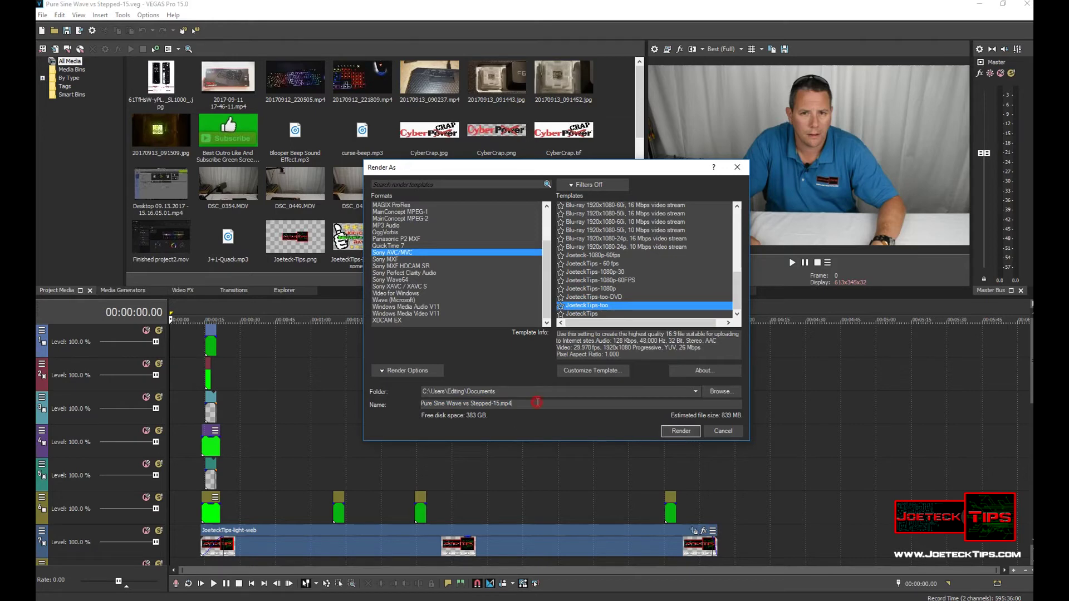
left_click(681, 431)
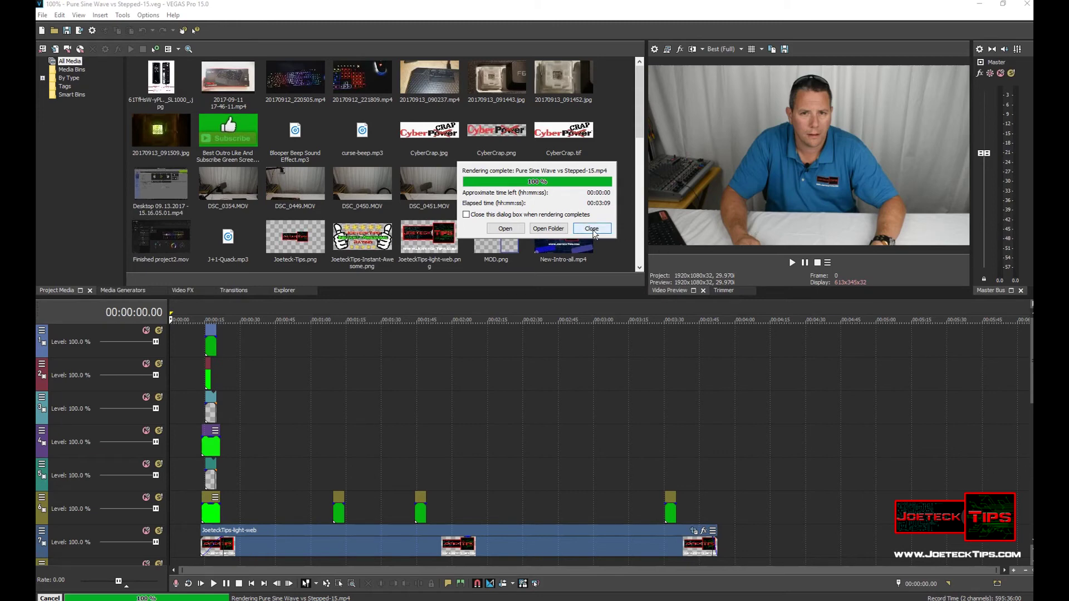
Step: Close the Rendering complete summary after the 00:03:09 NVIDIA render
left_click(592, 230)
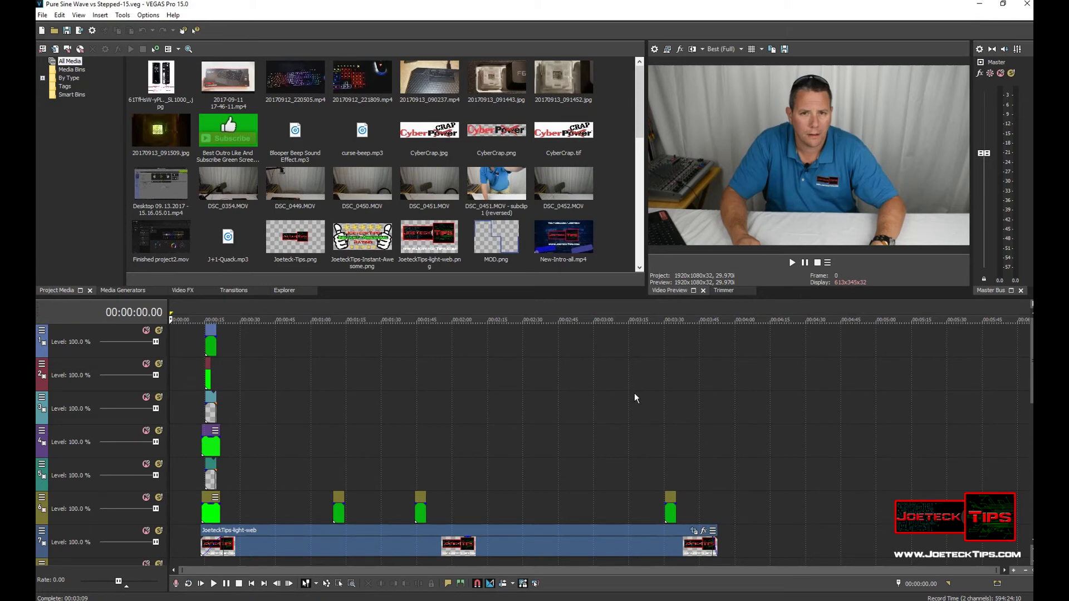